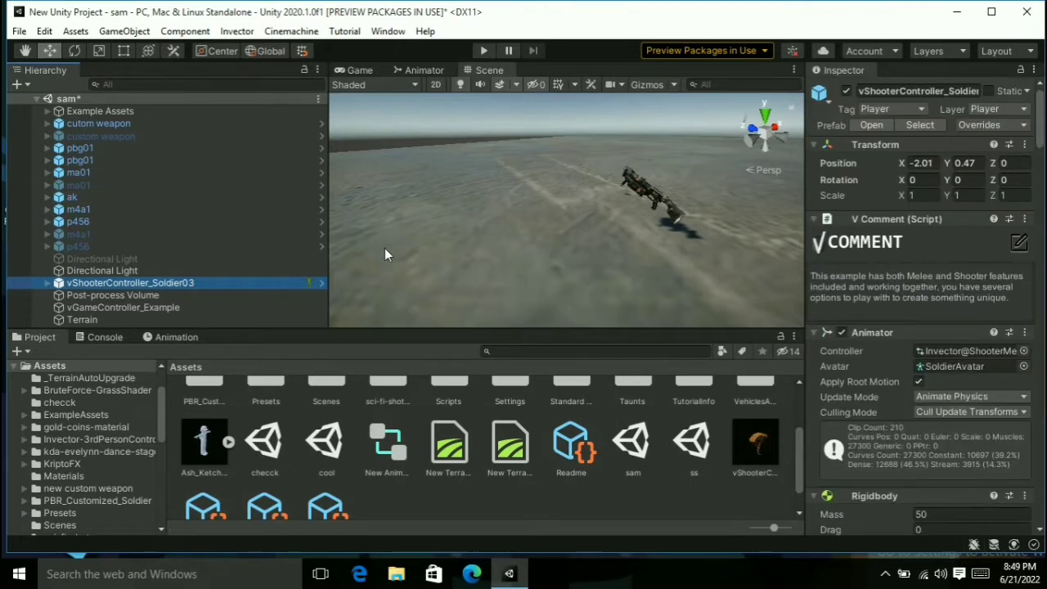
Open the IK adjust list for editing from the Shooter Manager's IK Adjust settings on vShooterController_Soldier03.
drag(1040, 135, 994, 328)
scroll(992, 324, up, 5)
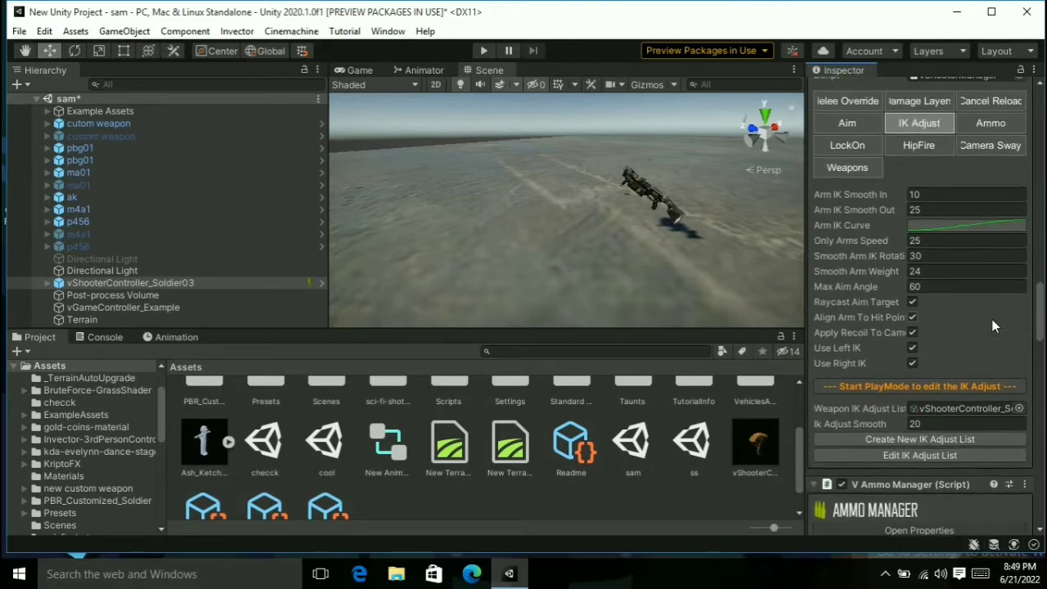
scroll(993, 319, down, 2)
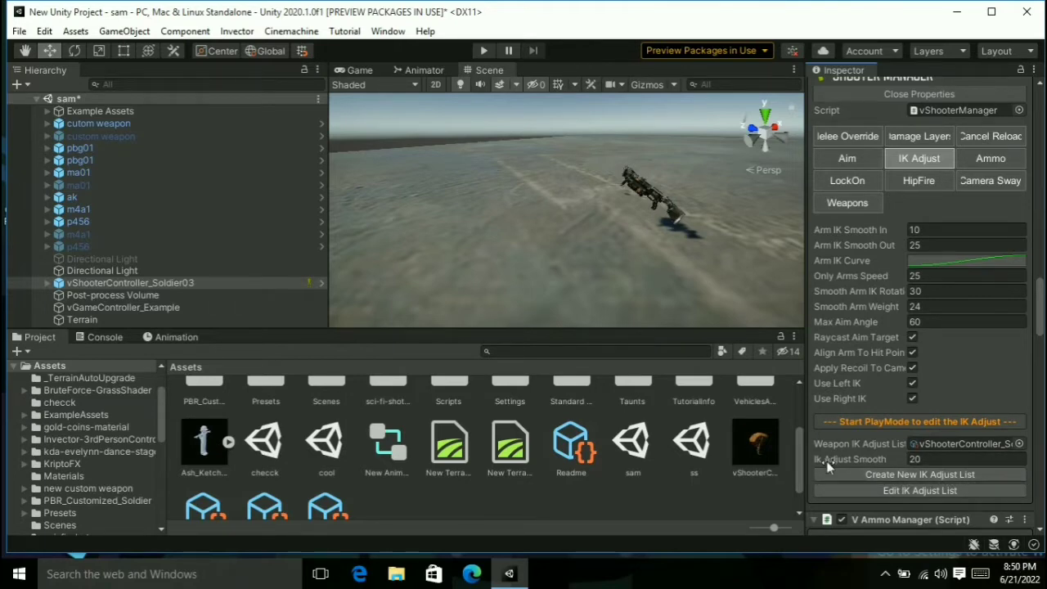
click(911, 489)
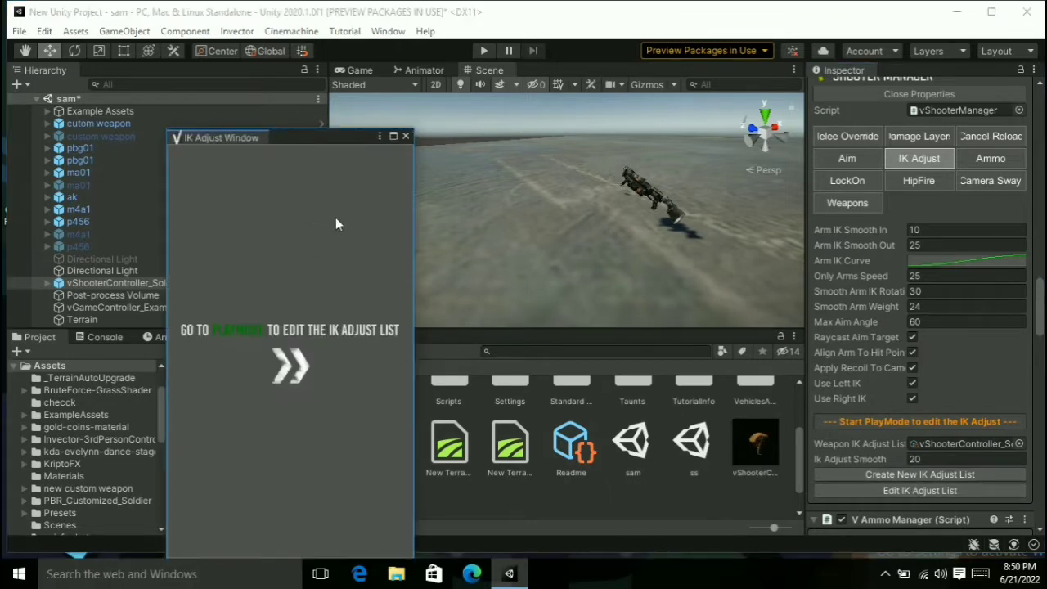
Start play mode, bring the soldier to the custom weapon and pick it up.
click(484, 52)
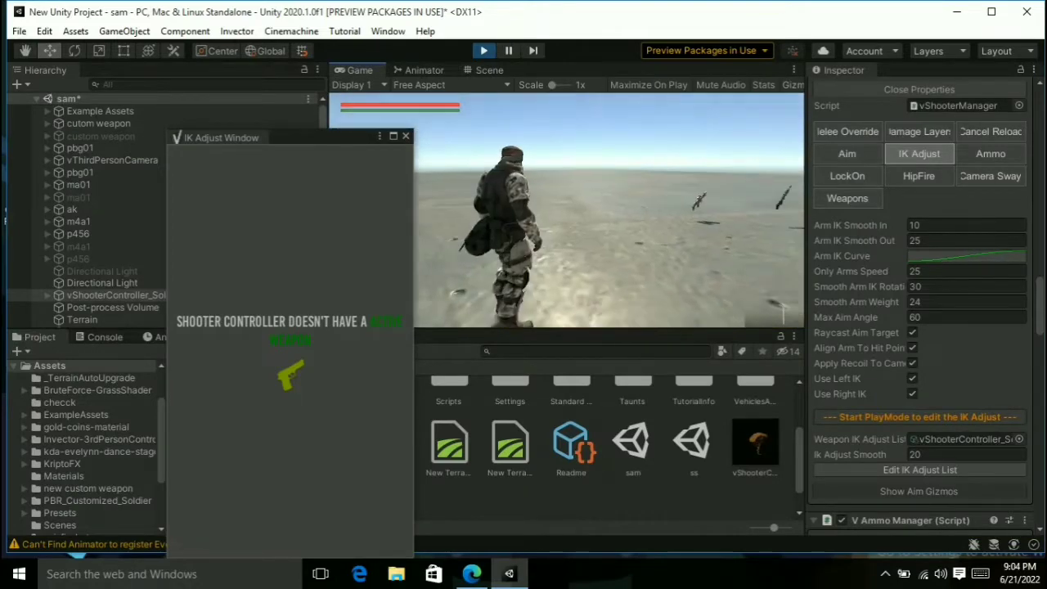
key(Escape)
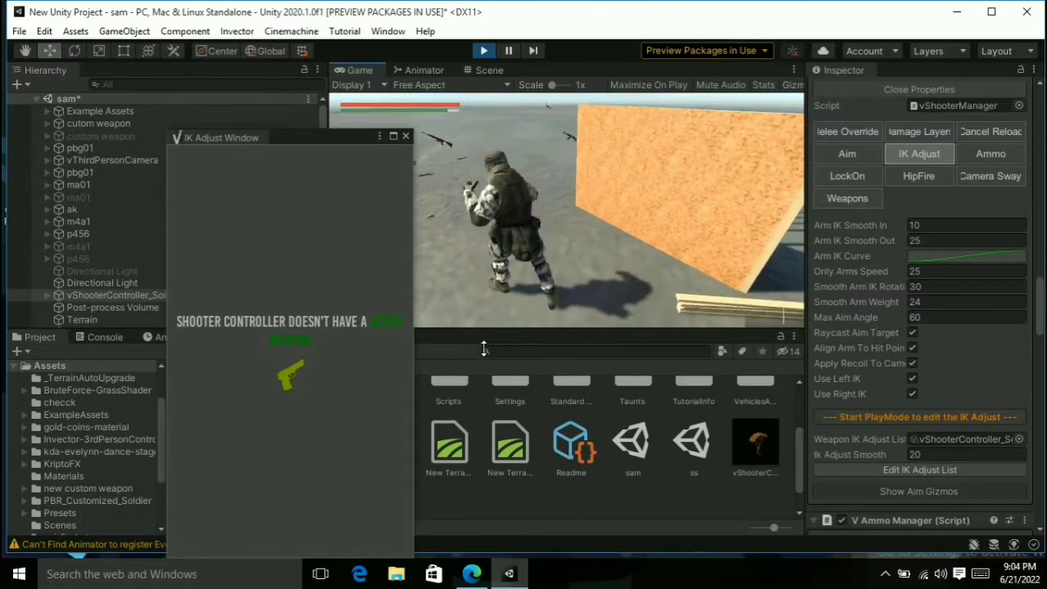
click(521, 231)
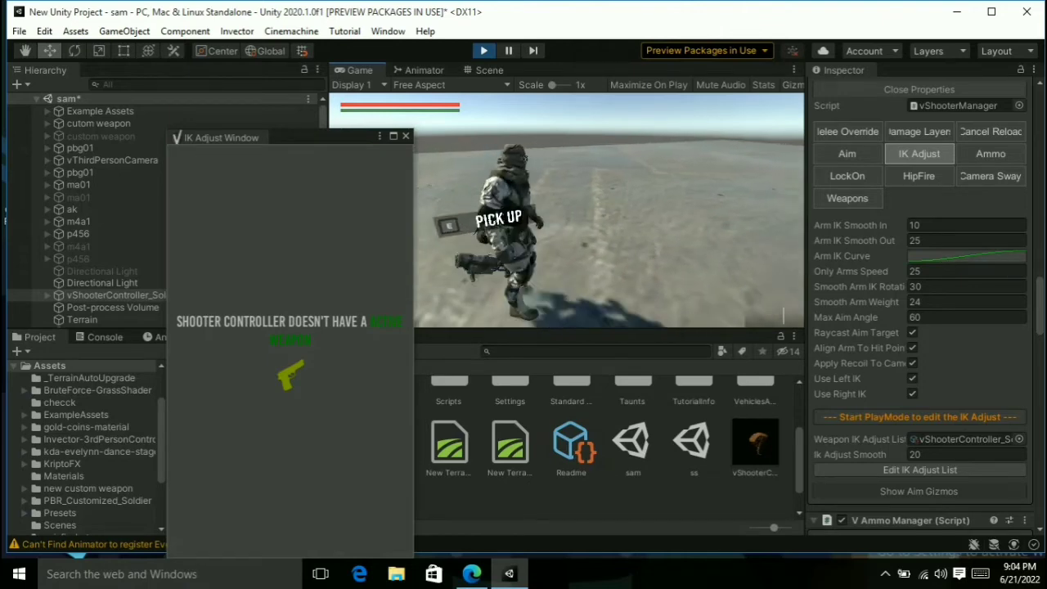
key(e)
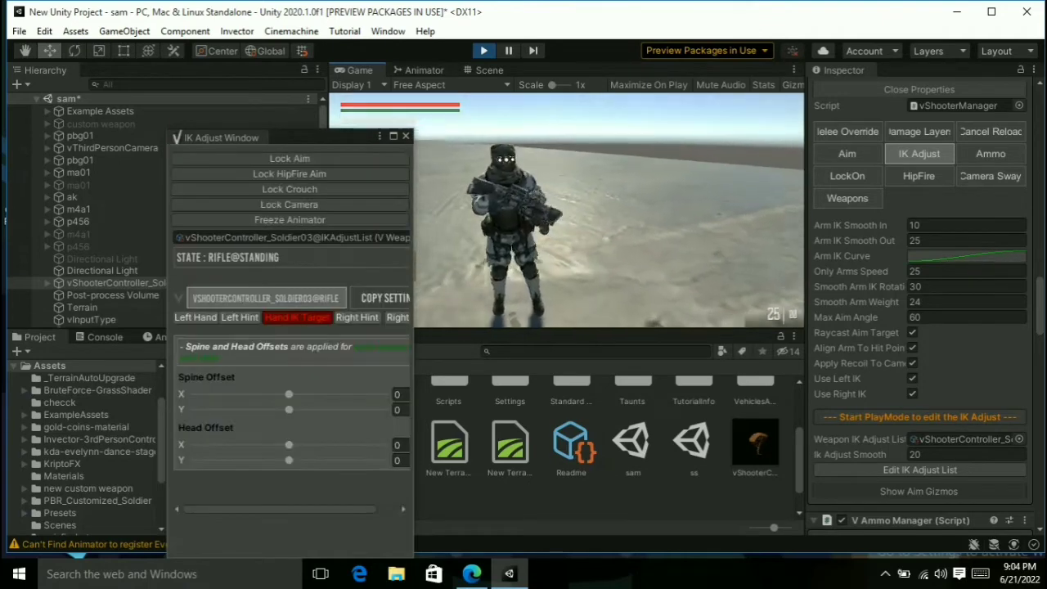
key(Escape)
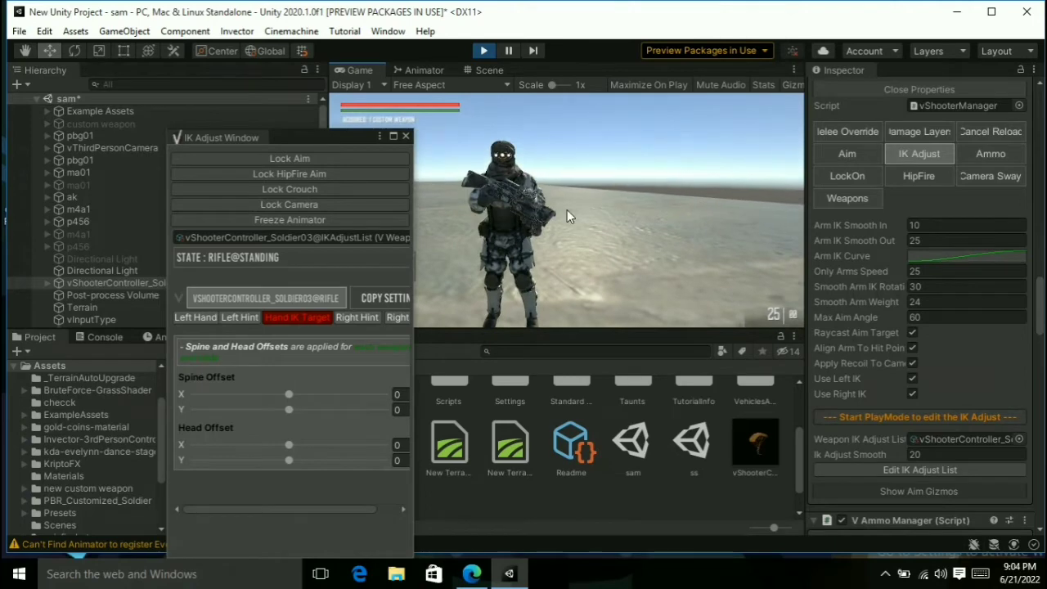
Pause the game and inspect the soldier's hands on the rifle up close in the Scene view.
drag(318, 139, 194, 107)
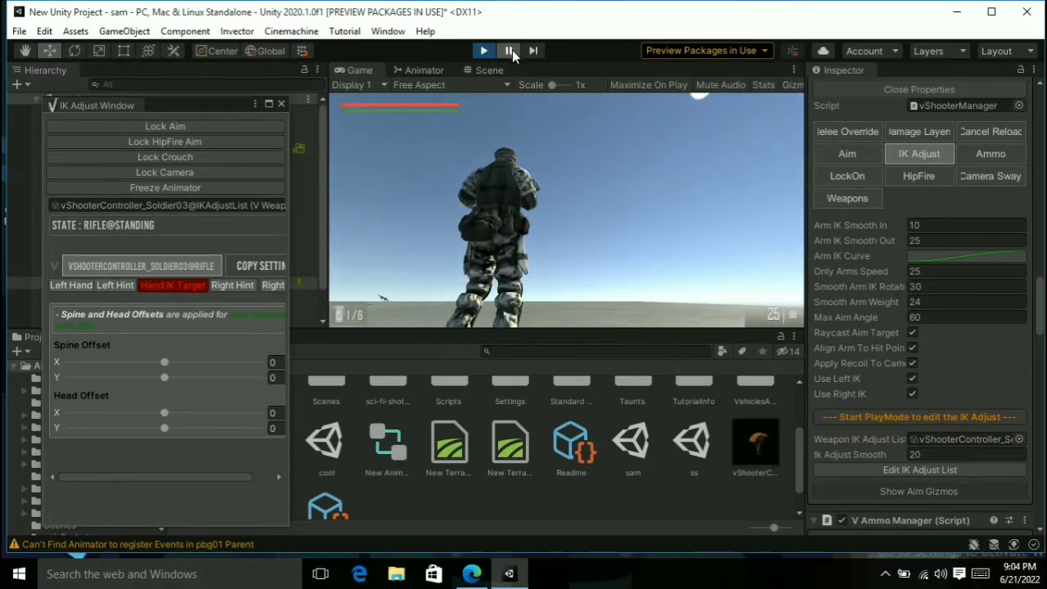
click(508, 70)
right_drag(656, 152, 767, 530)
key(w)
key(s)
key(w)
key(w)
key(s)
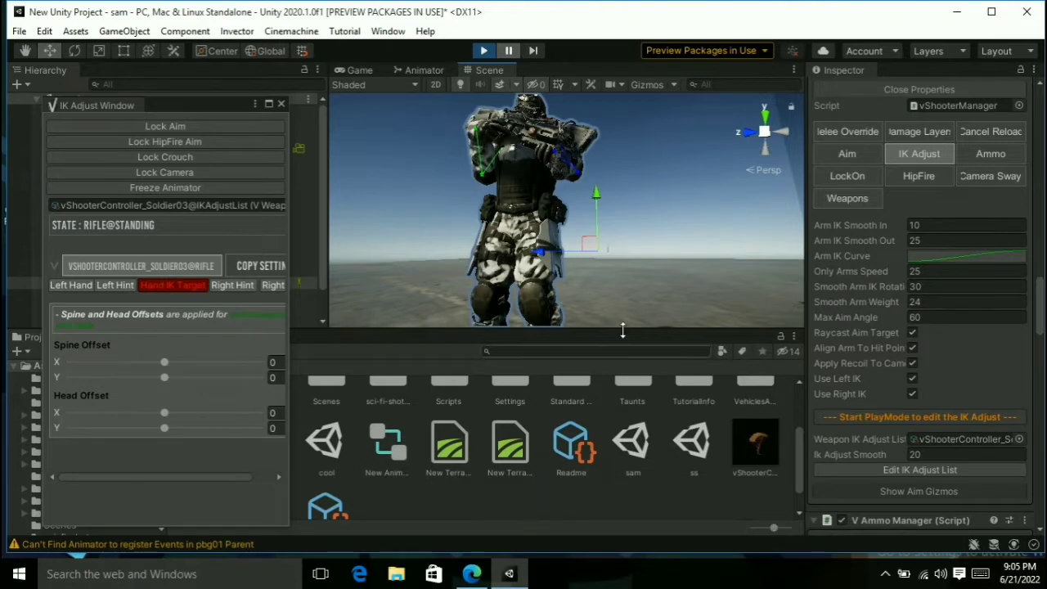
right_drag(624, 283, 696, 360)
key(w)
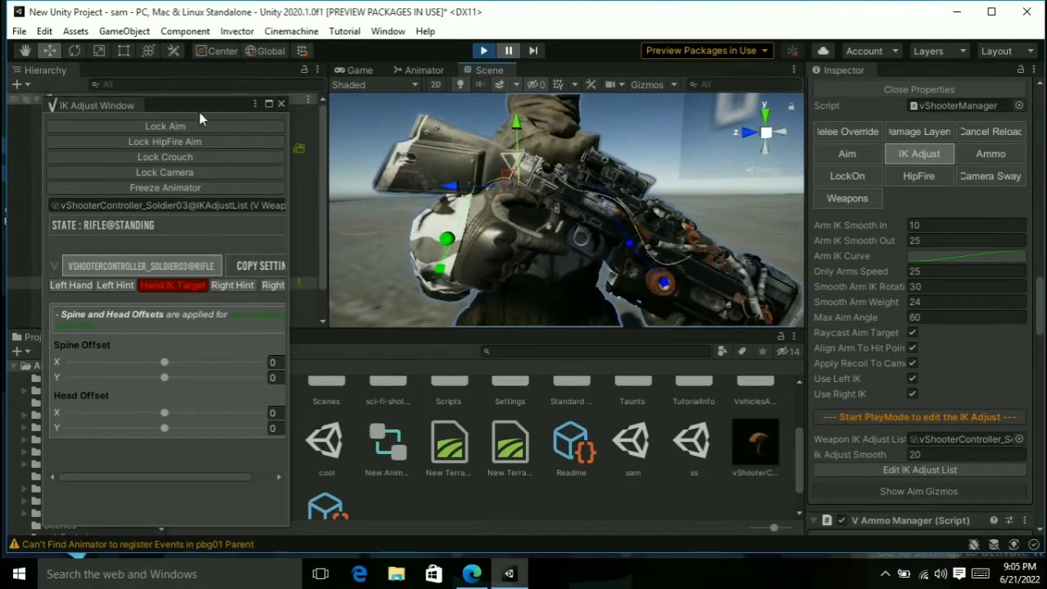
Search the Hierarchy for "defa" and select the defaultHandler under RightHandlers, clearing the search filter.
drag(199, 112, 504, 263)
click(267, 85)
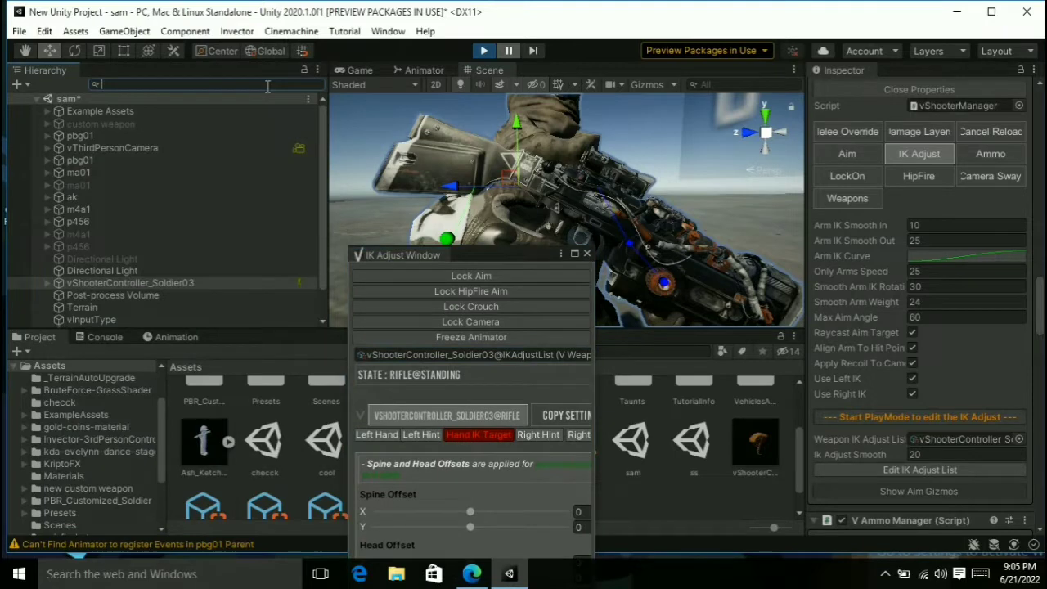
text(defa)
click(129, 113)
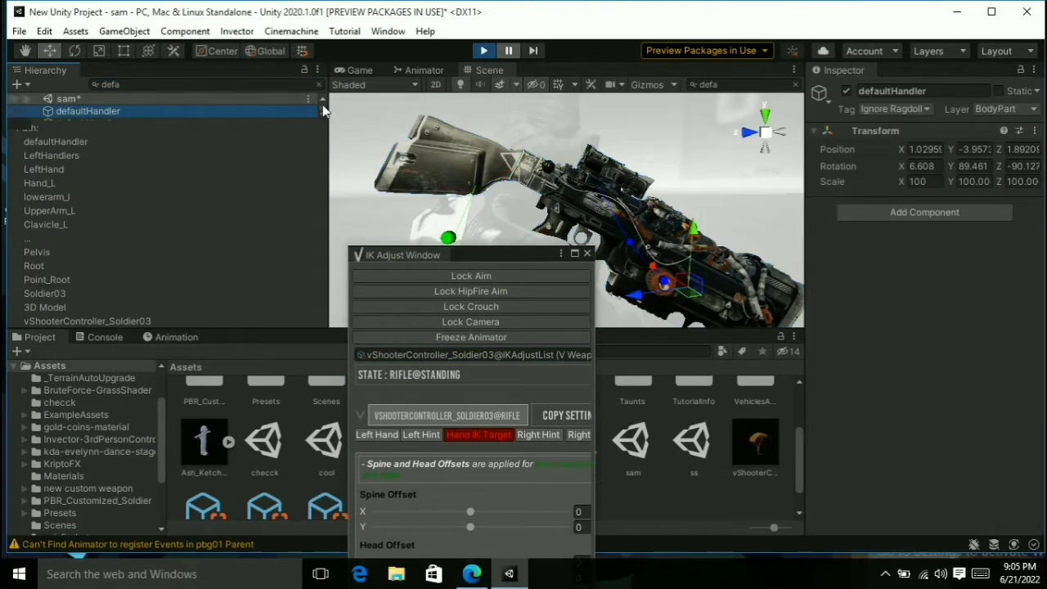
scroll(321, 115, down, 1)
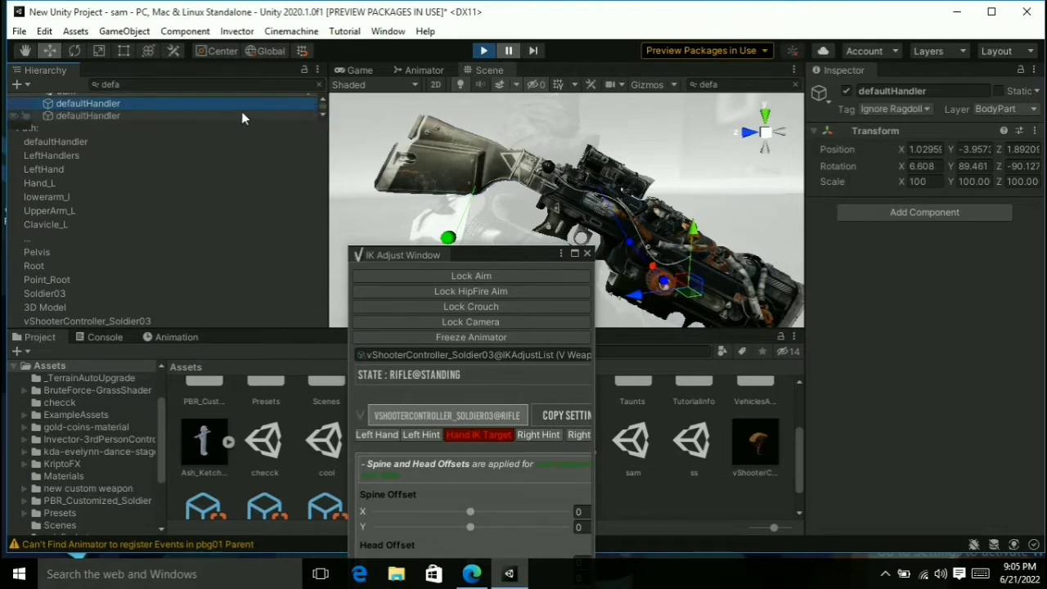
click(241, 115)
scroll(532, 162, down, 5)
right_drag(531, 162, 490, 240)
double_click(243, 114)
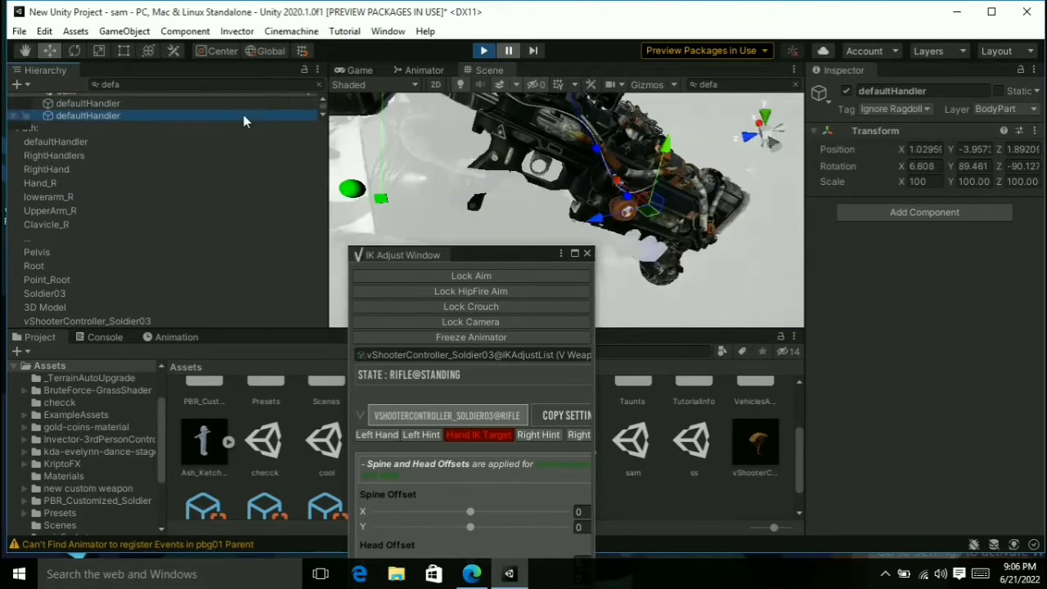
click(319, 84)
Move the right hand's defaultHandler to about X -2.7, Y -5.2, Z -3 so the rifle sits in the hand.
right_drag(643, 211, 627, 192)
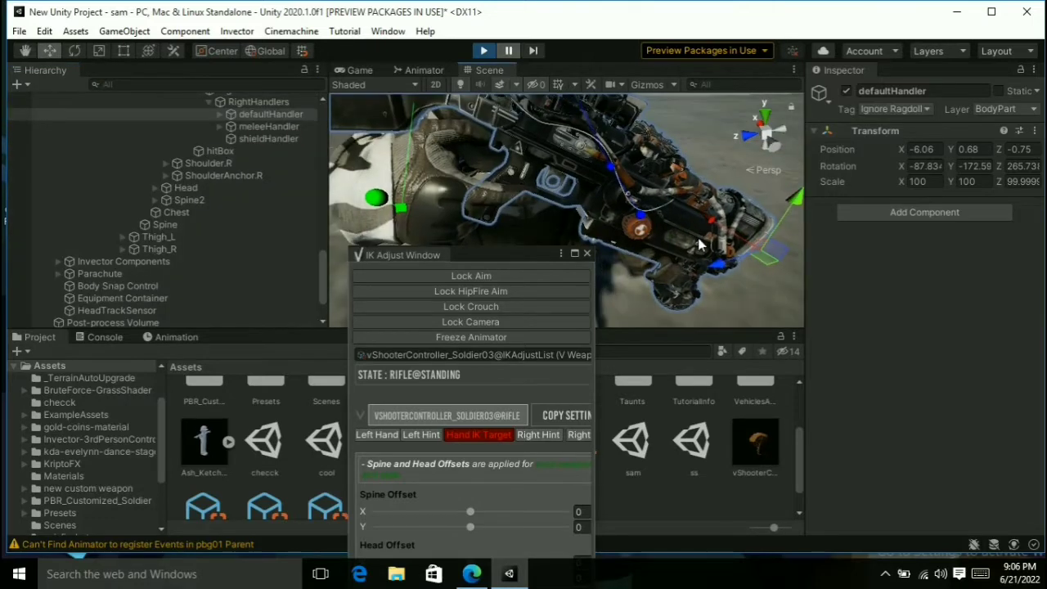
drag(710, 228, 682, 234)
drag(695, 277, 652, 233)
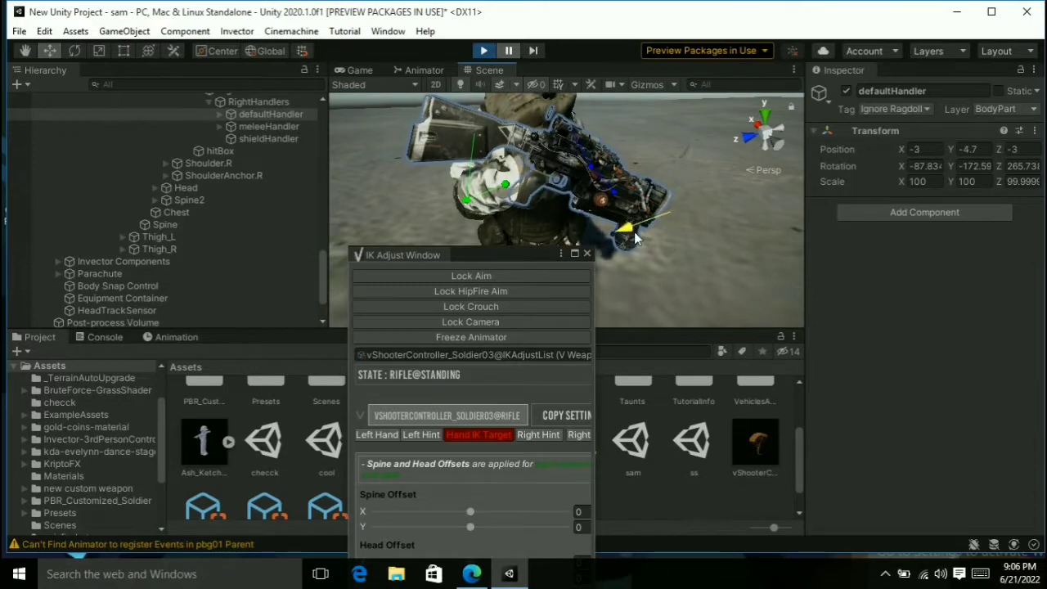
Copy the right defaultHandler's Transform component, stop play mode and paste the component values onto the same handler.
click(1035, 132)
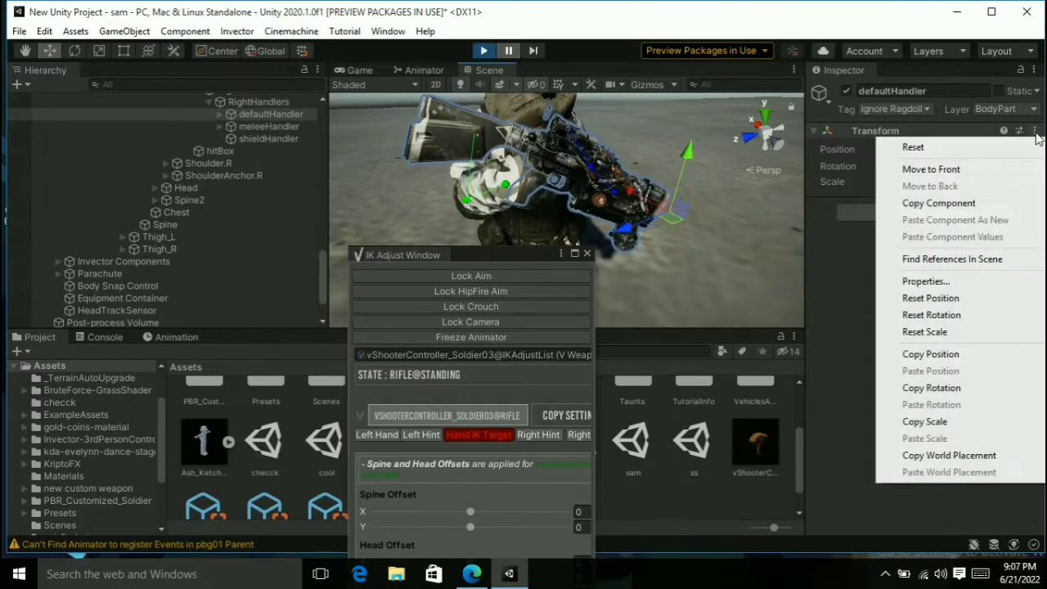
click(941, 201)
key(ctrl+p)
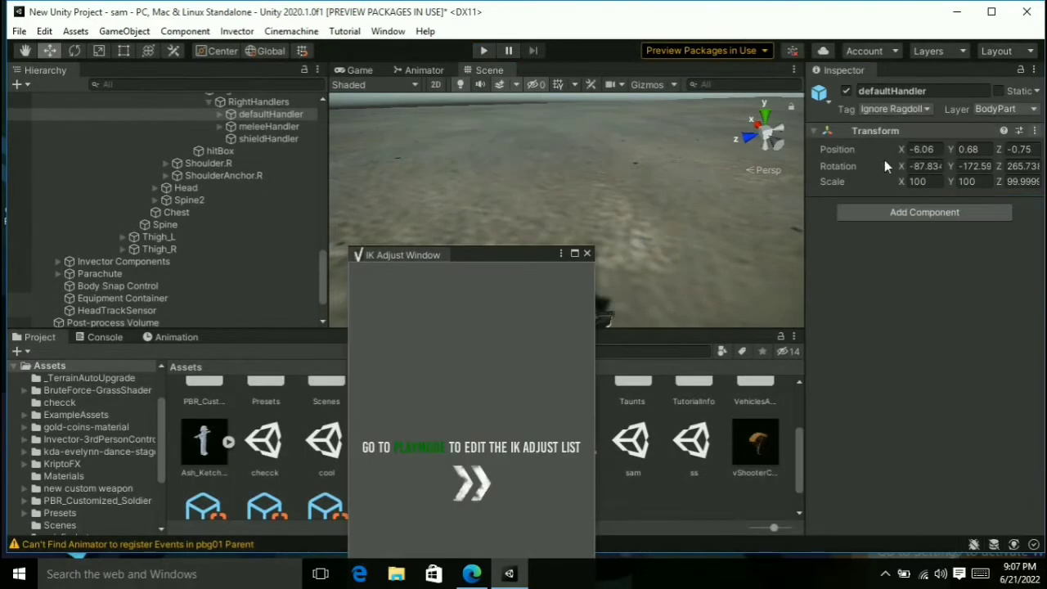
right_drag(472, 145, 939, 49)
alt+drag(939, 53, 436, 284)
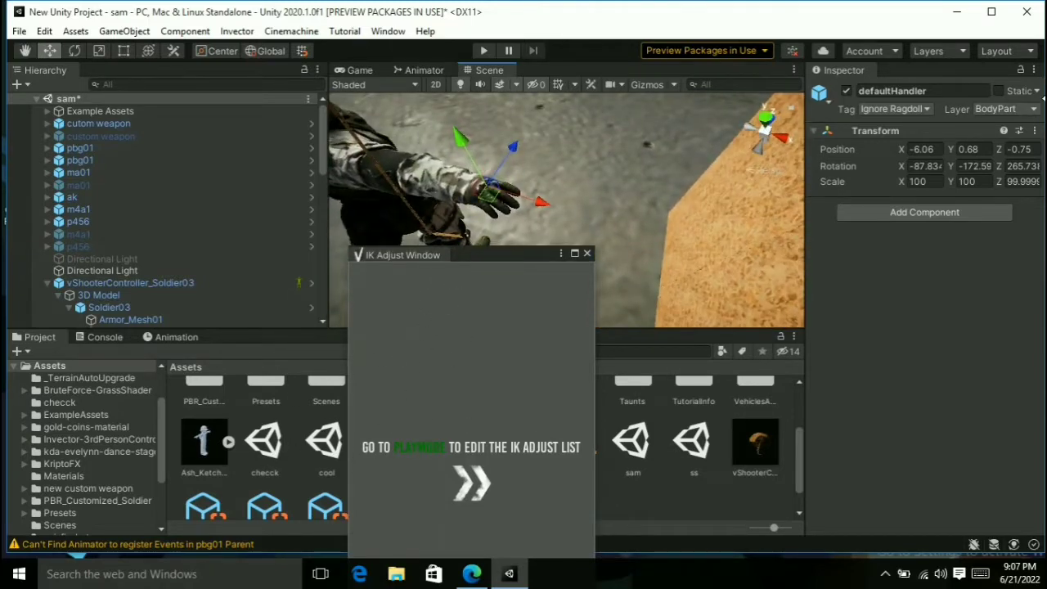
click(1035, 132)
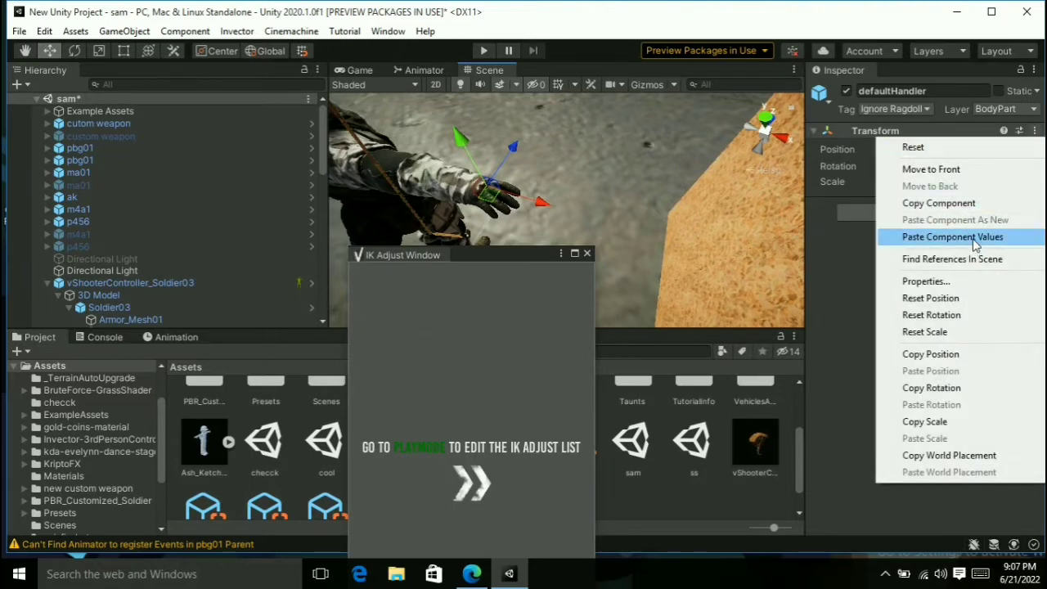
click(970, 237)
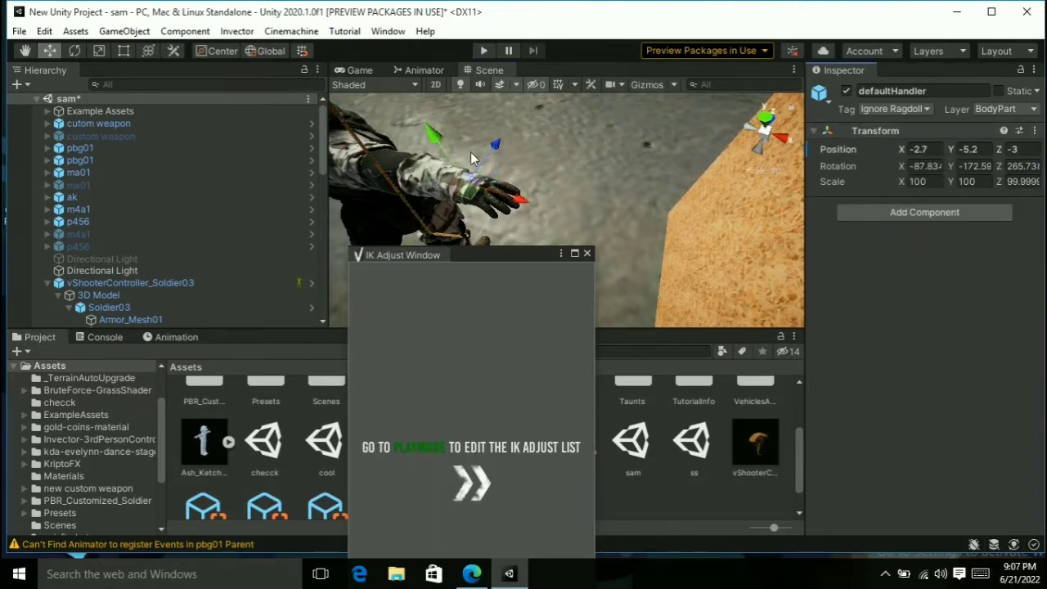
Run the game again with the rifle equipped and check the soldier's grip in the Game and Scene views.
click(487, 51)
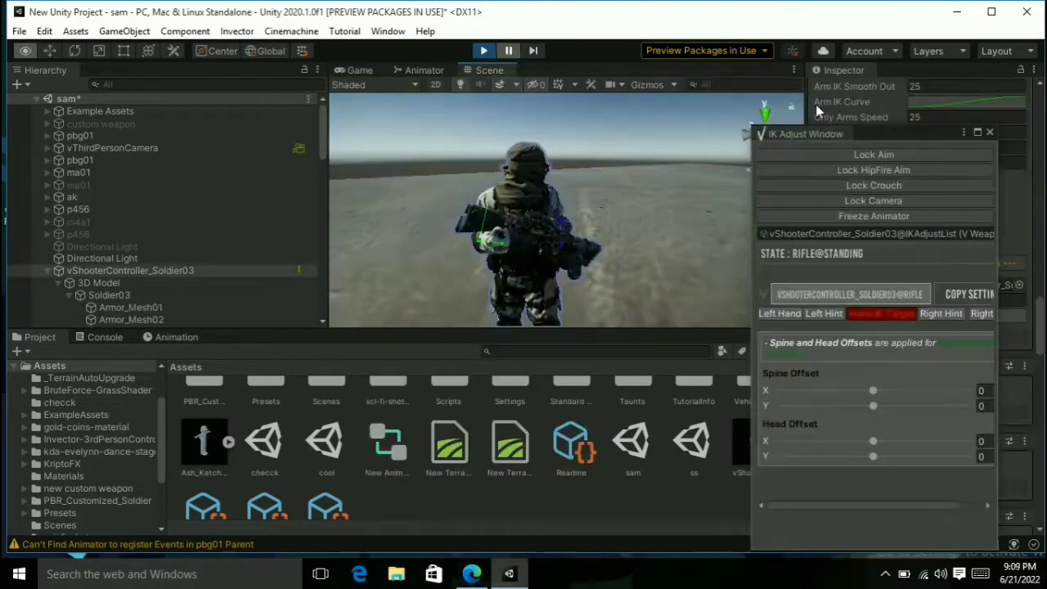
click(359, 70)
click(509, 50)
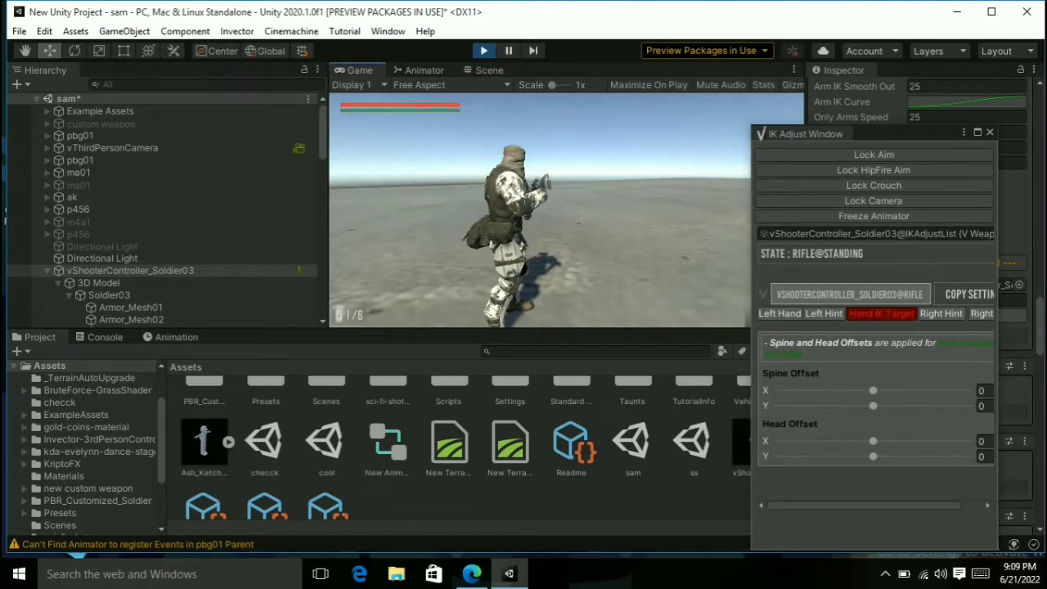
click(509, 51)
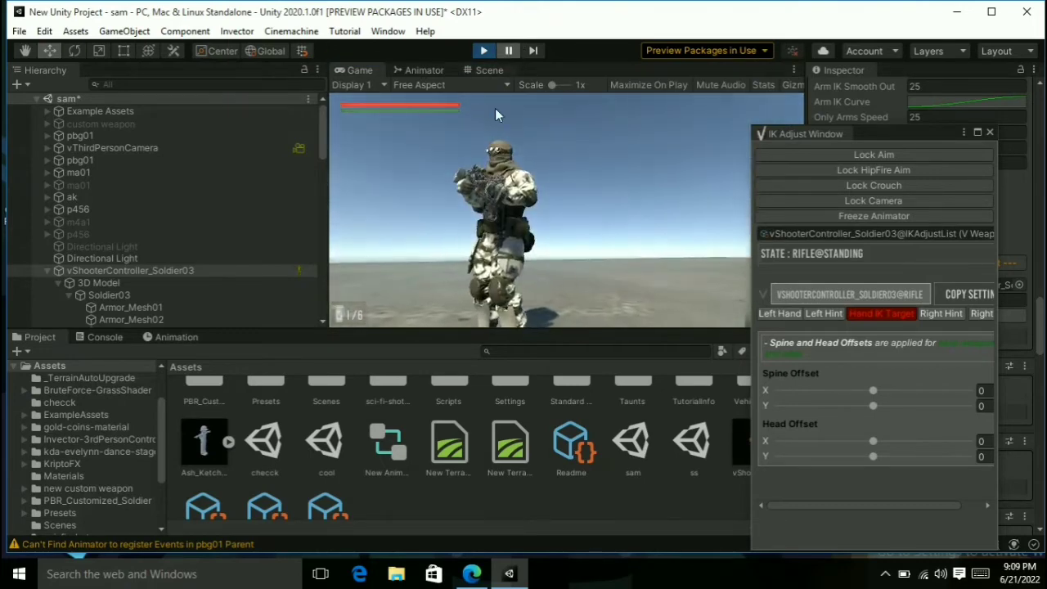
click(467, 72)
alt+drag(477, 179, 568, 156)
right_drag(568, 156, 913, 116)
right_drag(657, 109, 980, 117)
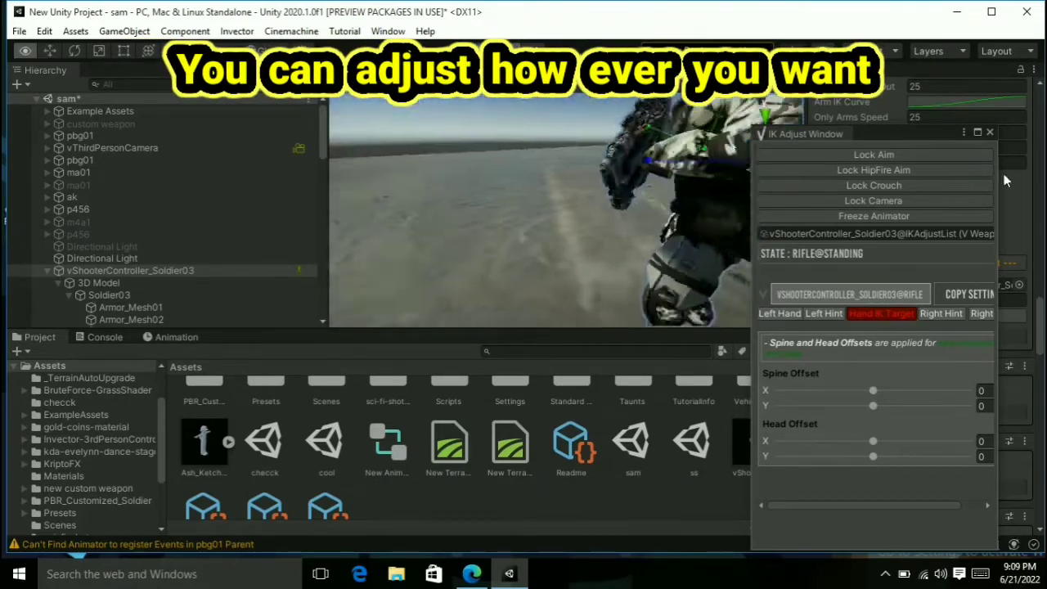
Lock the aim and the camera for IK editing of the soldier's standing aim pose.
click(874, 155)
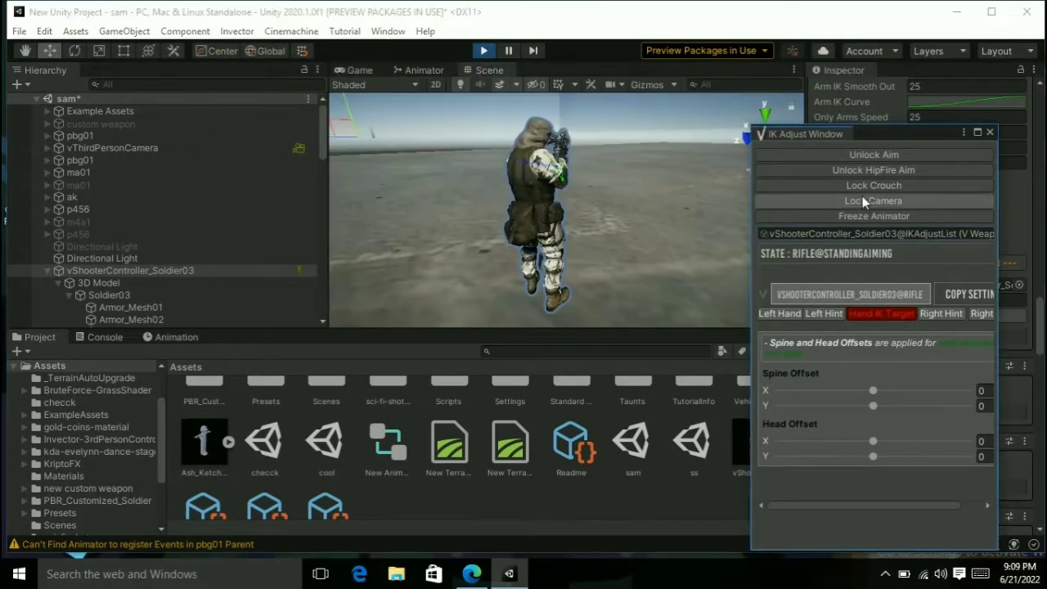
click(818, 200)
scroll(371, 129, down, 5)
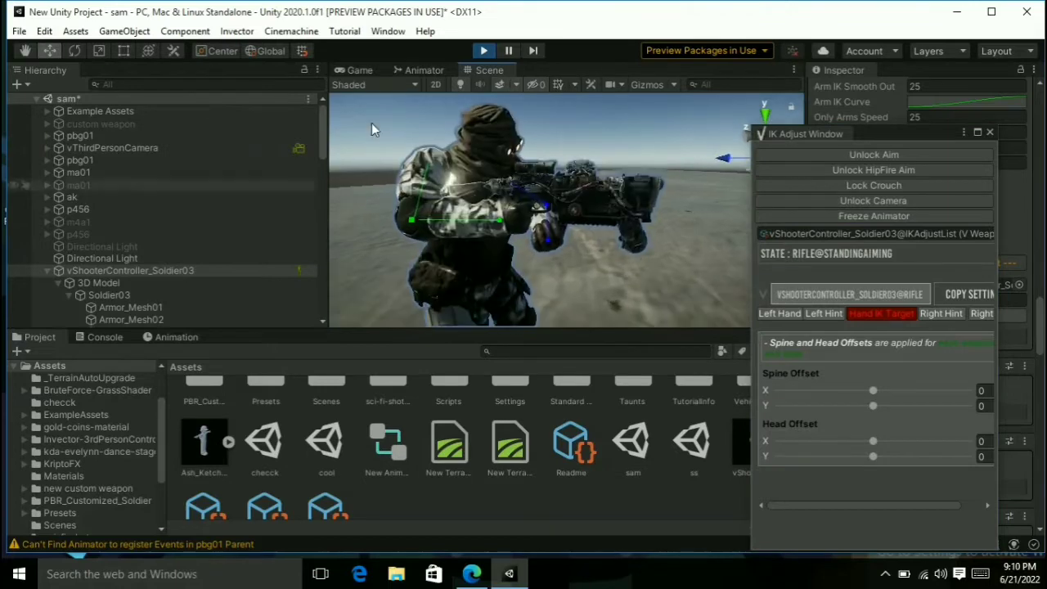
Select the left-hand IK target and shift it along the rifle to adjust the supporting grip.
click(457, 86)
key(w)
right_drag(486, 189, 473, 191)
alt+drag(474, 191, 566, 251)
click(571, 224)
right_drag(565, 219, 511, 219)
key(s)
key(w)
key(w)
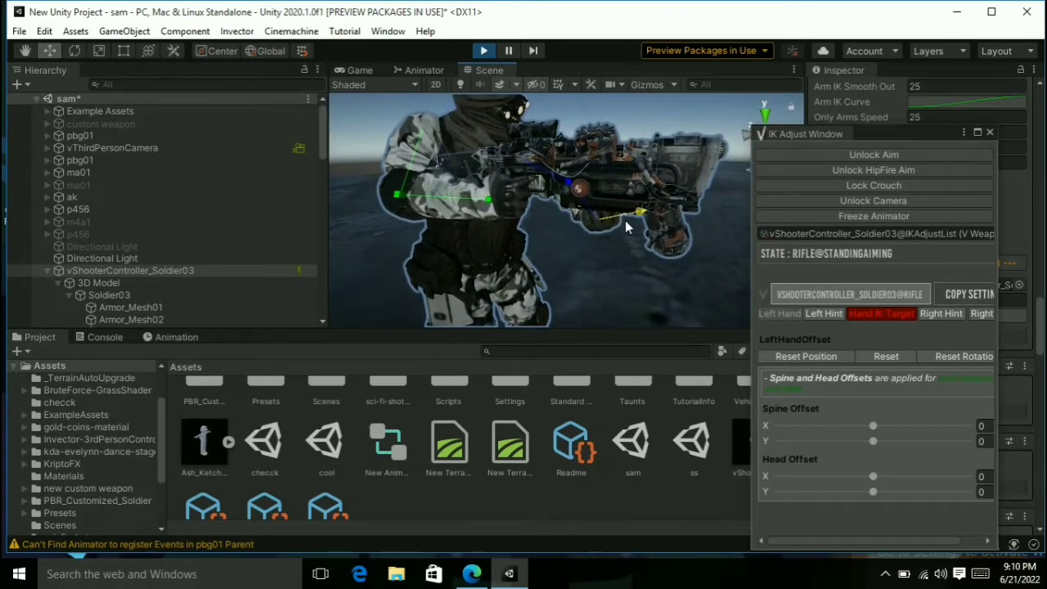
click(596, 215)
drag(580, 219, 641, 229)
drag(601, 169, 627, 211)
Select the Left Hint target and reposition it beside the soldier to adjust the left elbow.
alt+drag(627, 211, 339, 174)
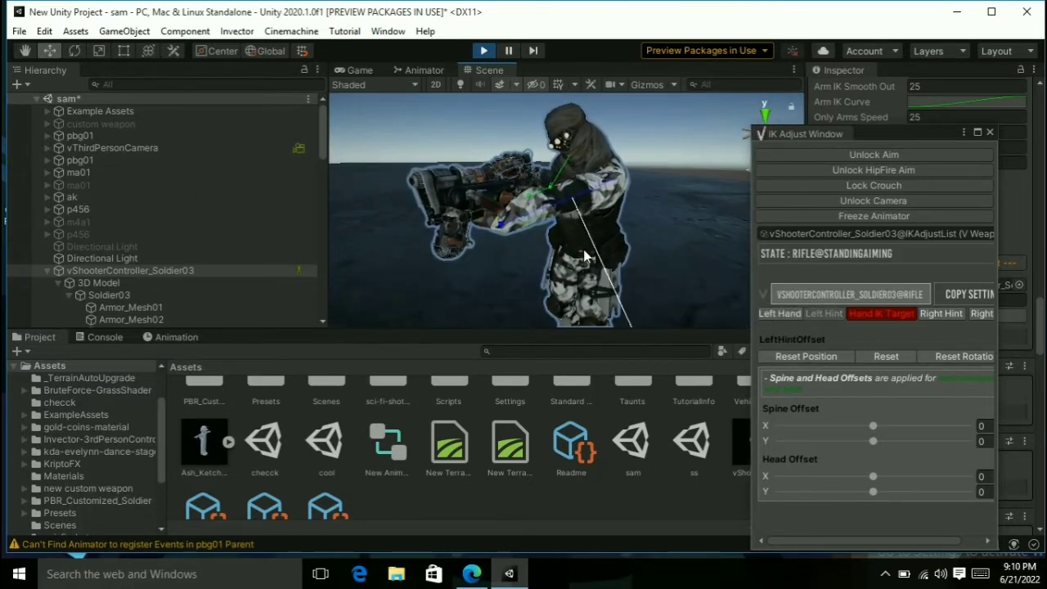
scroll(585, 255, down, 4)
alt+drag(585, 255, 650, 251)
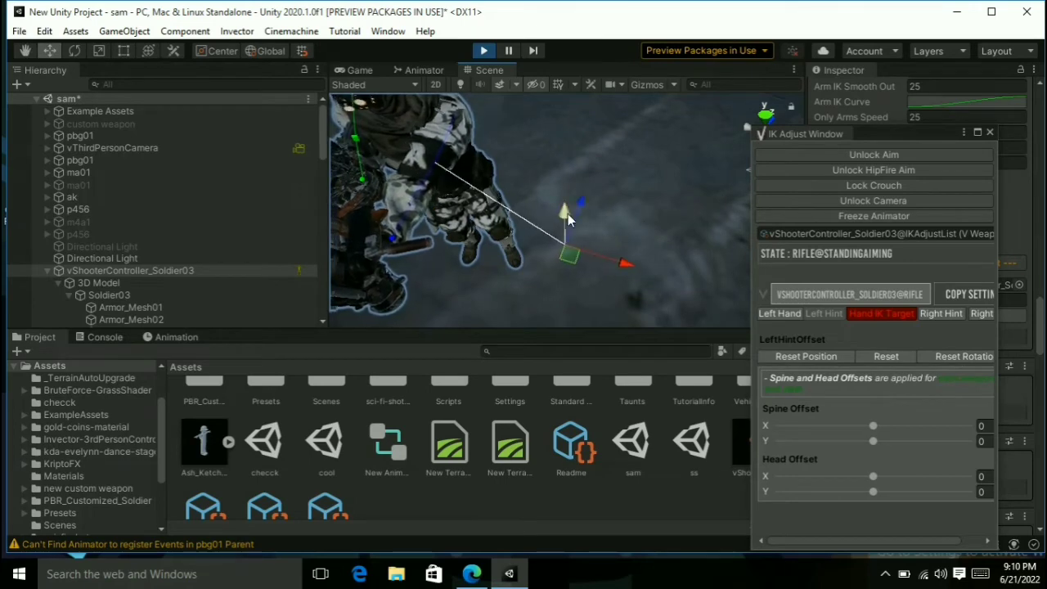
alt+drag(568, 252, 719, 54)
Reselect the left-hand IK target and fine-tune its position under the rifle from both sides.
scroll(602, 180, up, 4)
alt+drag(536, 168, 601, 193)
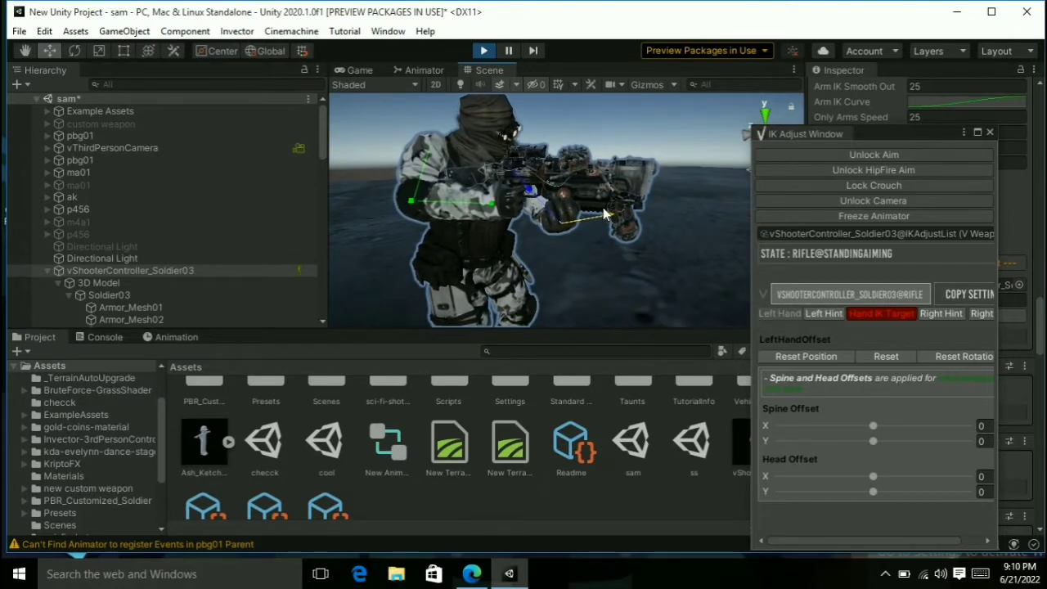
alt+drag(584, 196, 118, 228)
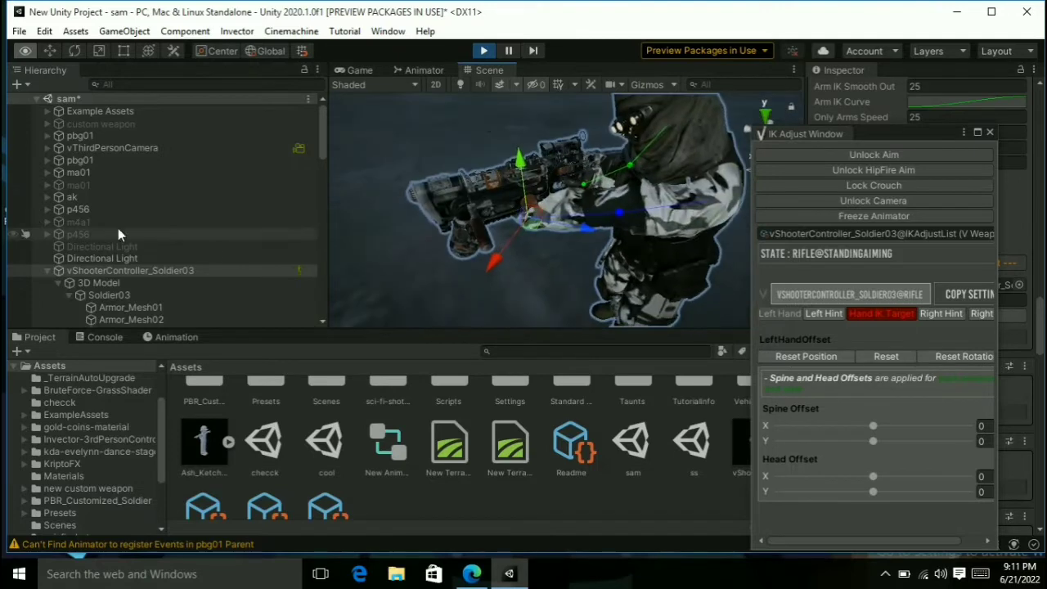
drag(583, 230, 607, 240)
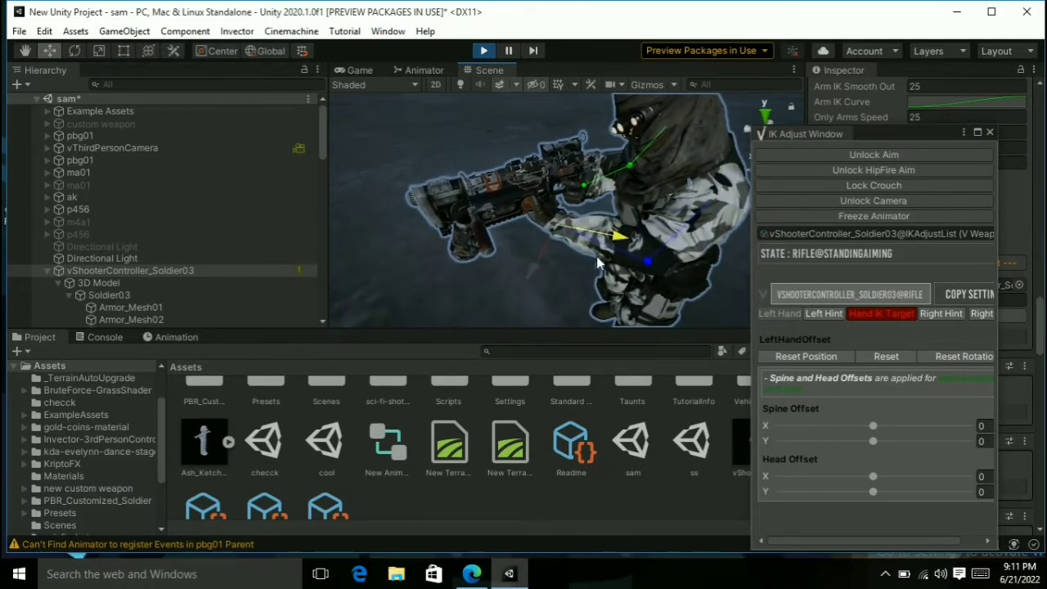
alt+drag(537, 199, 65, 123)
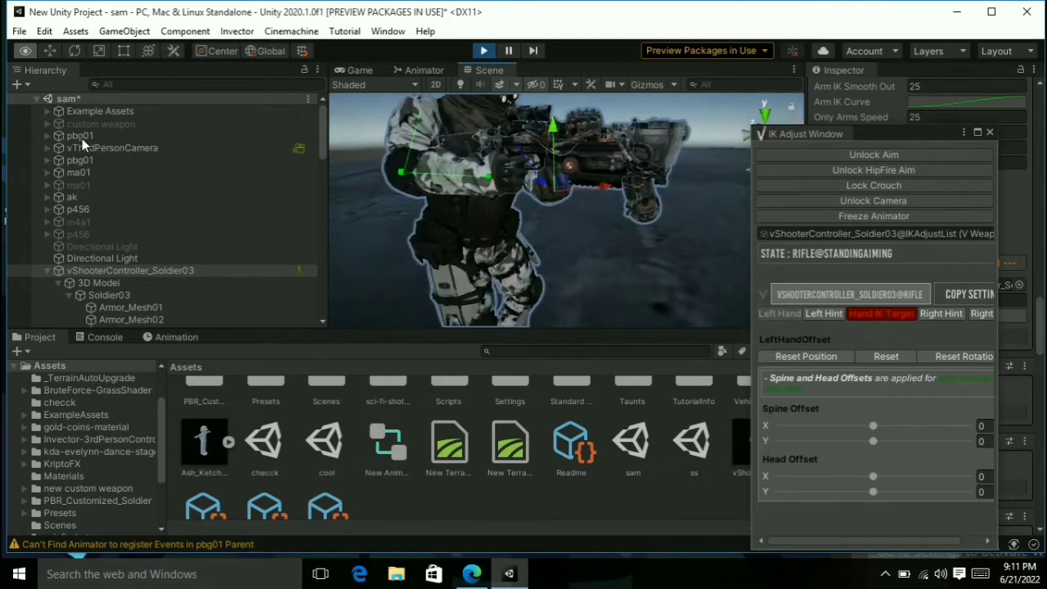
Select the right-hand IK target and nudge its position at the rifle grip in the standing aim pose.
right_drag(655, 123, 587, 171)
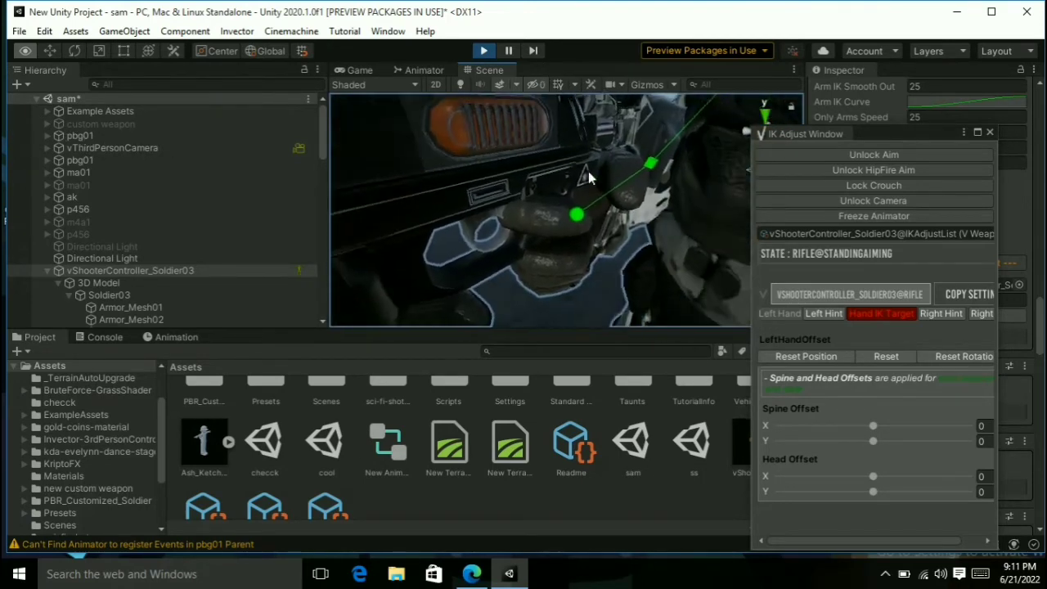
click(579, 213)
drag(642, 217, 631, 219)
right_drag(631, 218, 517, 194)
scroll(610, 219, down, 5)
mouse_move(517, 194)
alt+mouse_down()
mouse_move(482, 184)
mouse_move(536, 198)
alt+mouse_up()
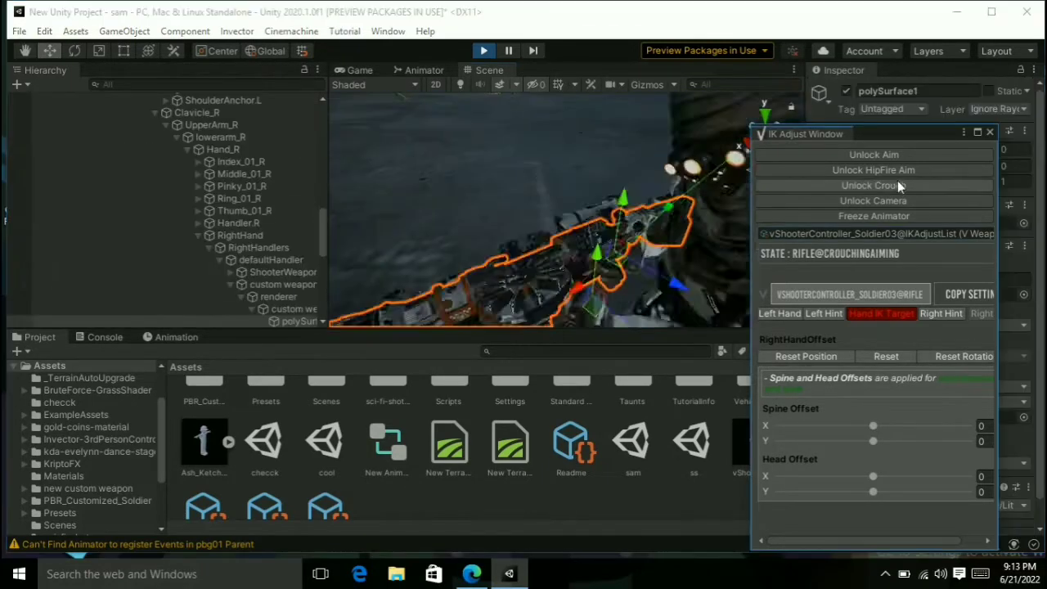
Rotate the left-hand IK target to adjust the supporting hand in the crouching aim pose.
right_drag(618, 212, 570, 133)
alt+drag(570, 133, 609, 186)
scroll(581, 217, up, 3)
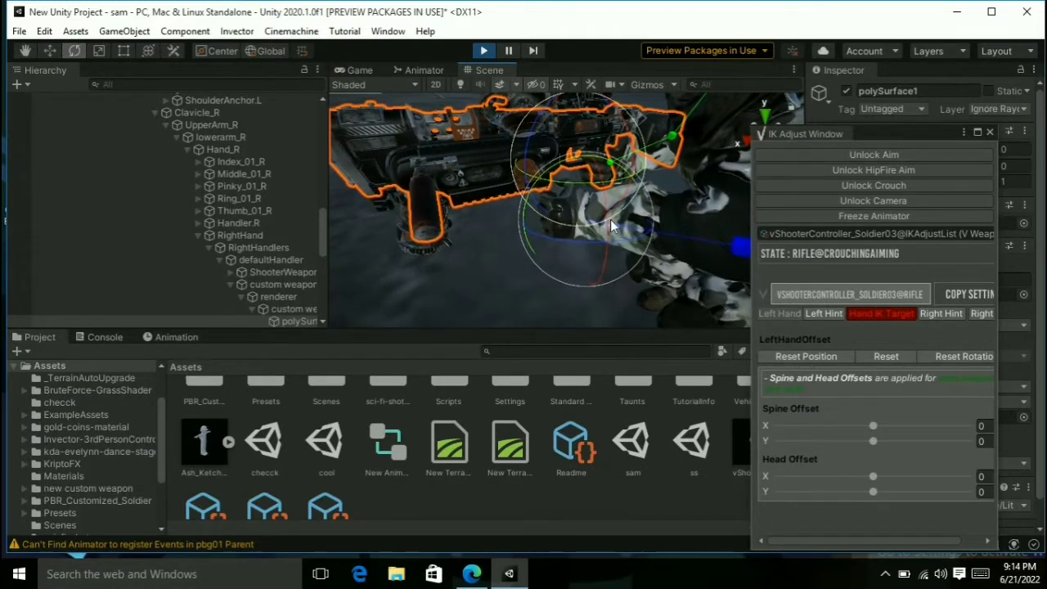
drag(602, 281, 560, 240)
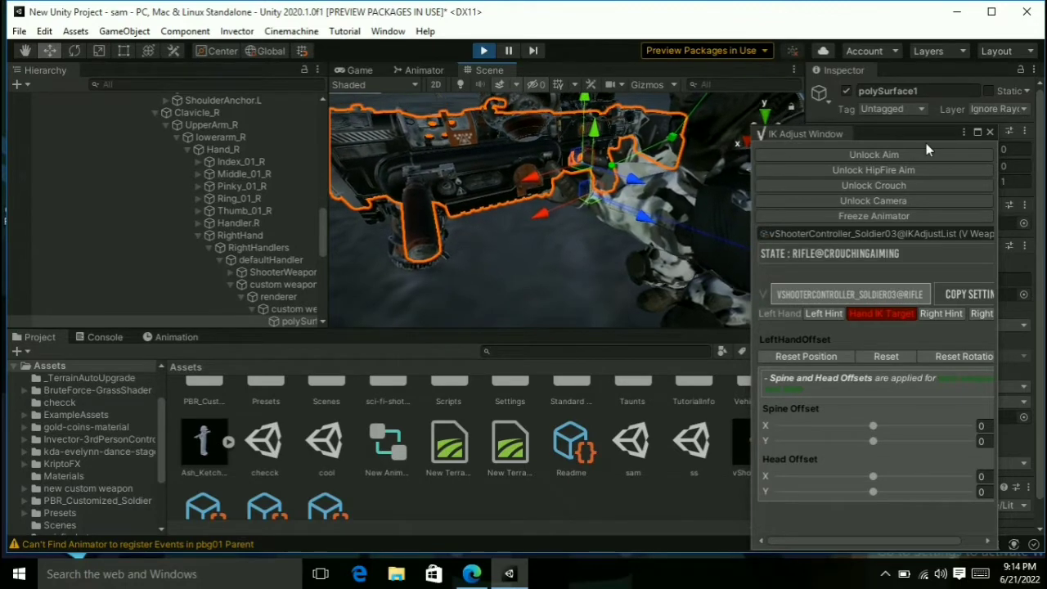
Unlock the aim and move the left-hand IK target toward the underside of the rifle in the crouching pose.
click(892, 155)
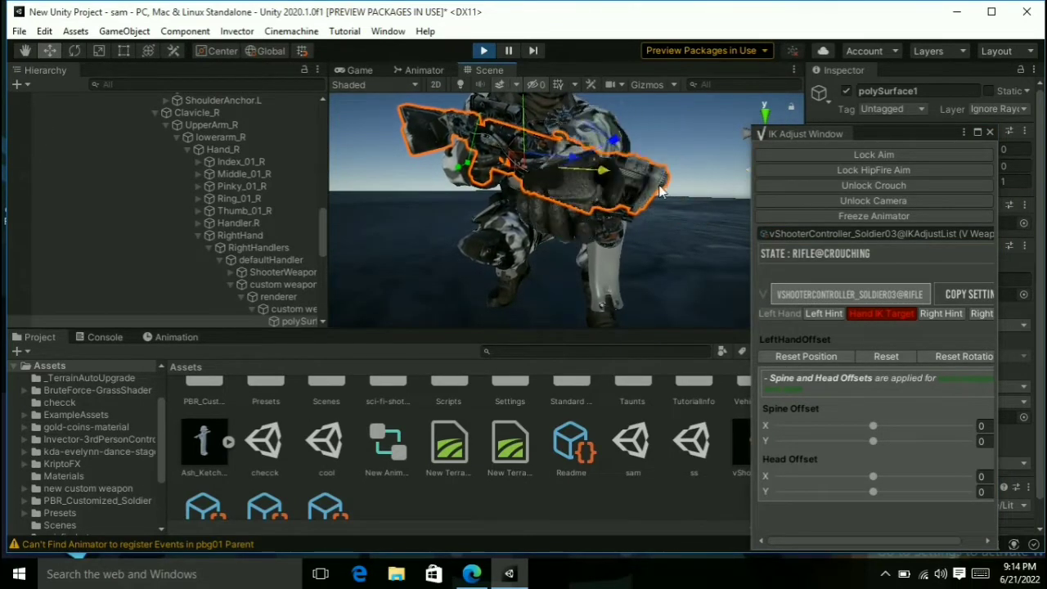
drag(561, 129, 556, 165)
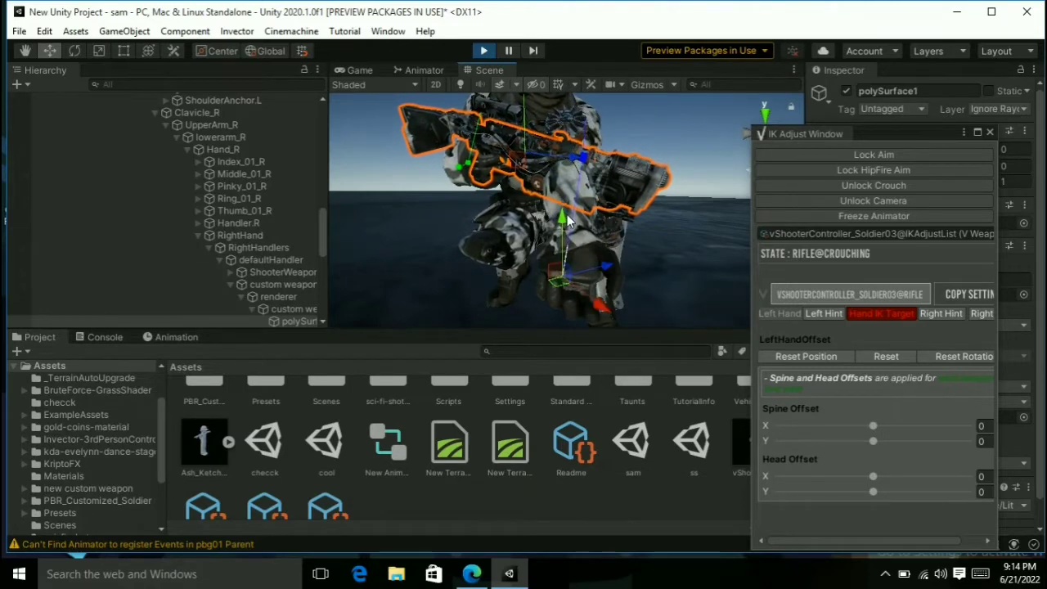
drag(620, 267, 684, 285)
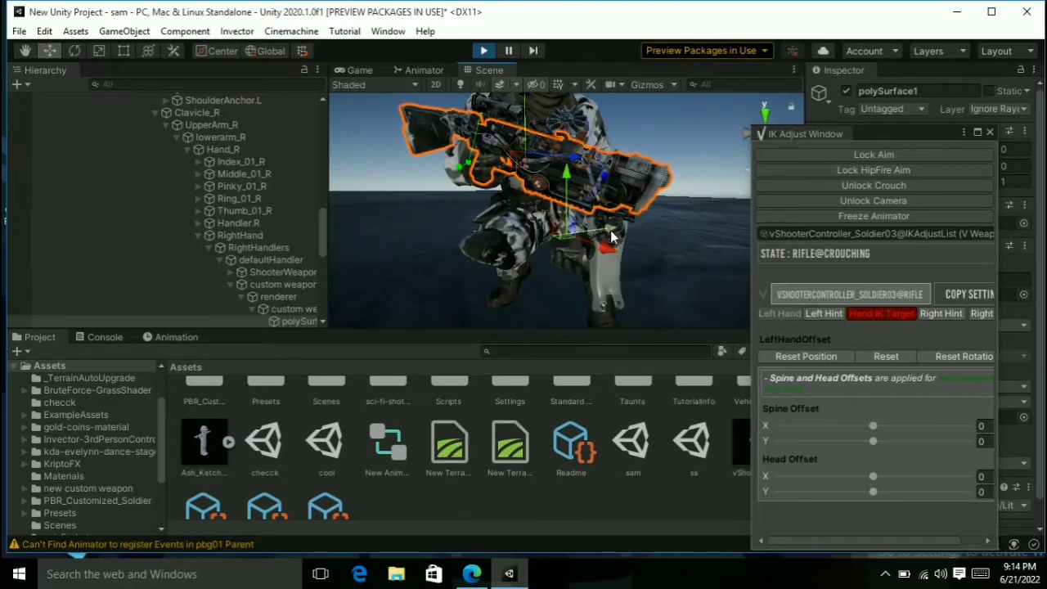
click(641, 205)
Fine-tune the left-hand IK target from several angles so the hand meets the rifle in the crouching pose.
right_drag(641, 205, 506, 243)
alt+drag(506, 242, 610, 235)
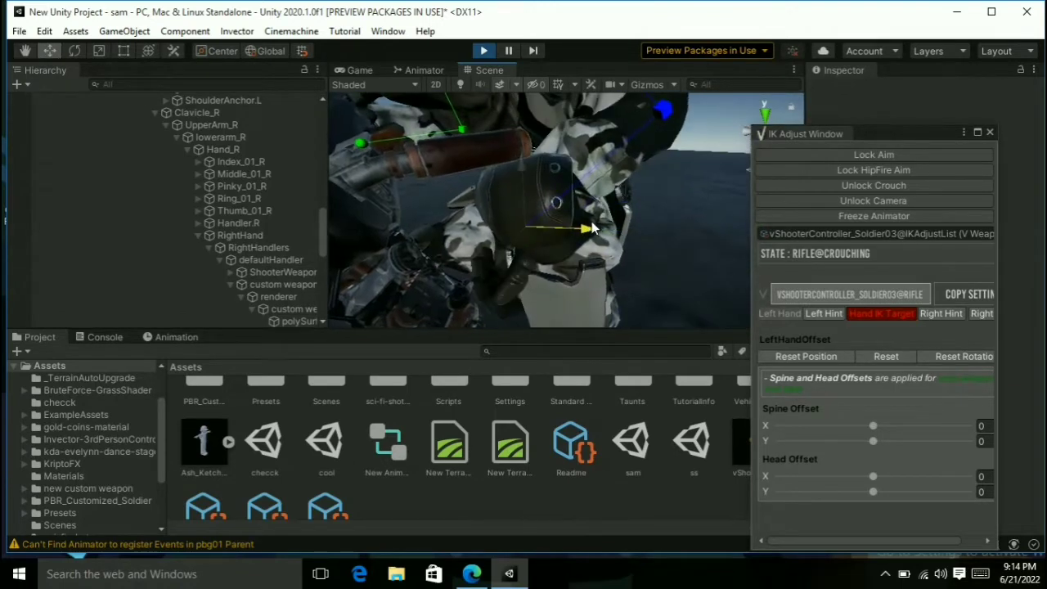
alt+drag(507, 176, 589, 167)
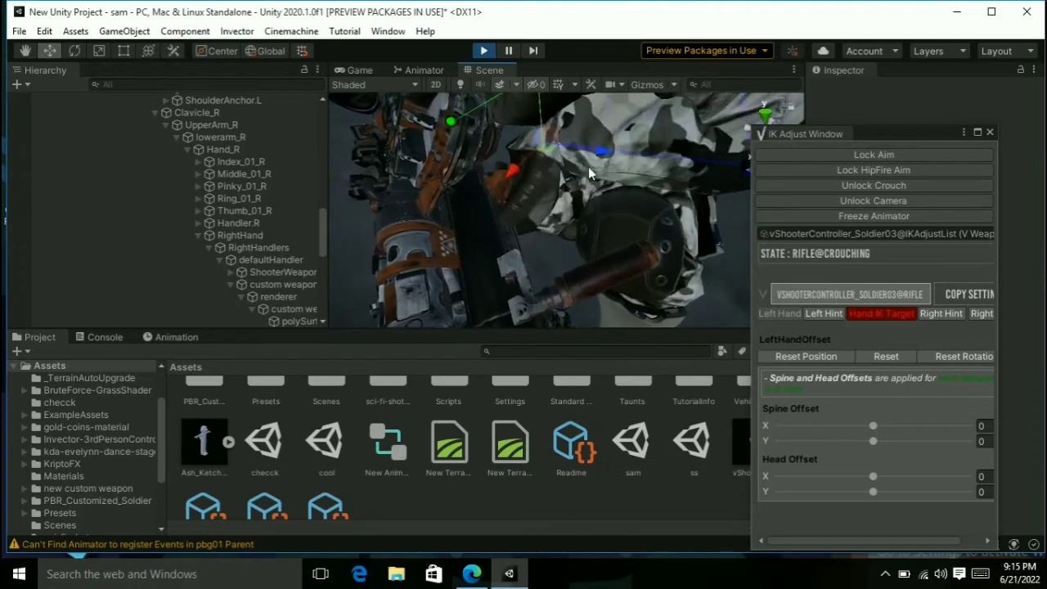
drag(521, 178, 311, 73)
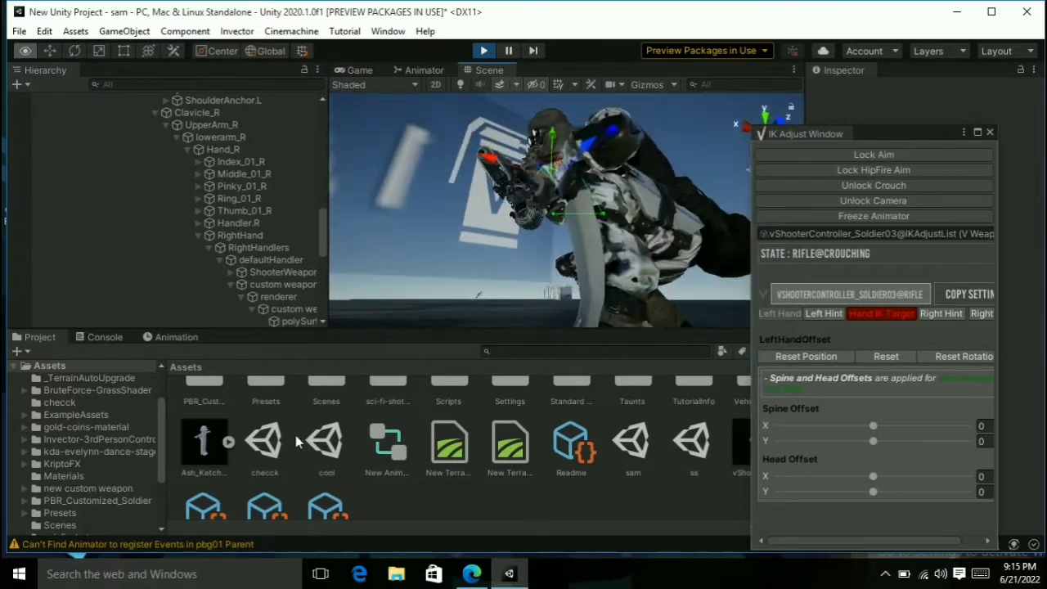
right_drag(230, 494, 233, 479)
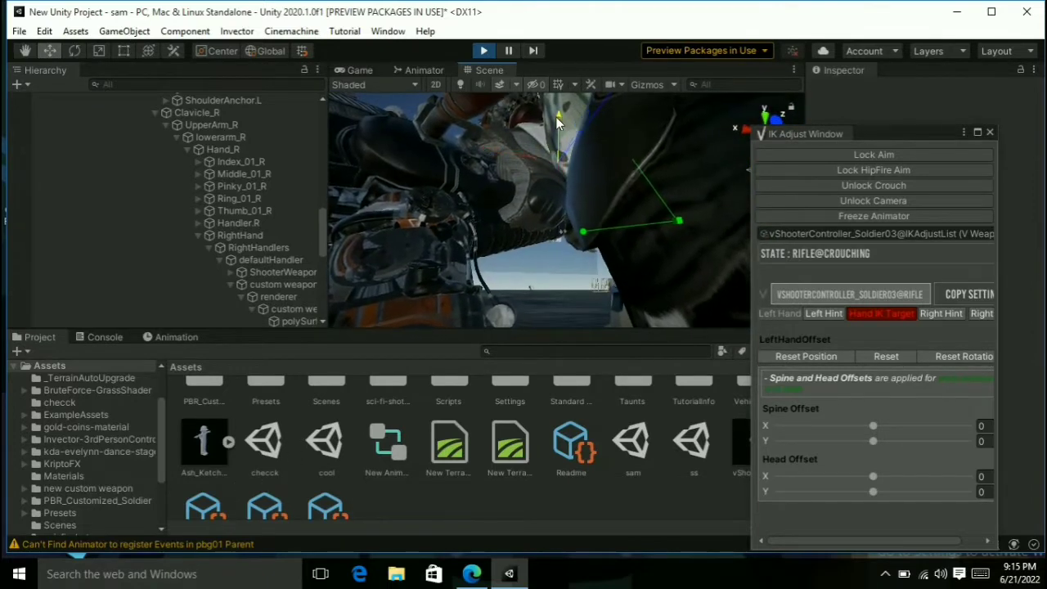
key(e)
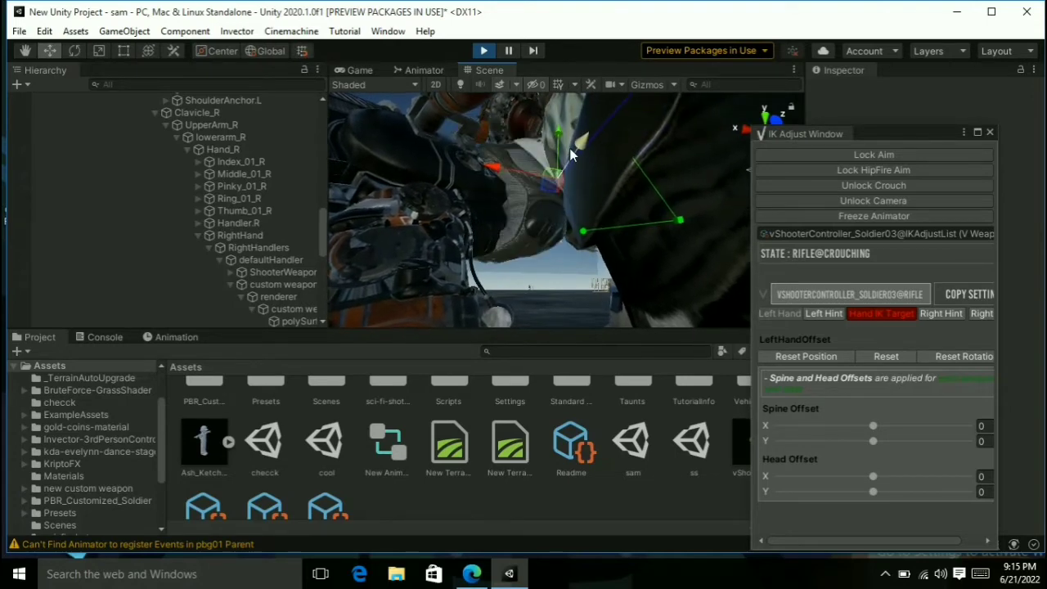
right_drag(505, 213, 888, 378)
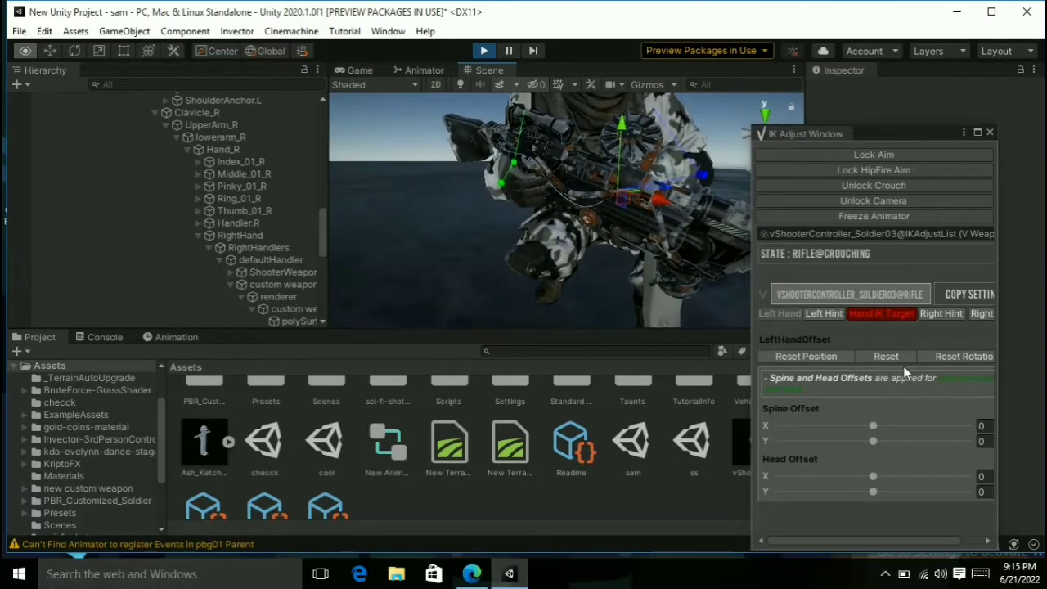
Lock the aim to inspect the crouching aim pose, and unlock it again.
click(875, 153)
right_drag(642, 65, 855, 272)
click(868, 153)
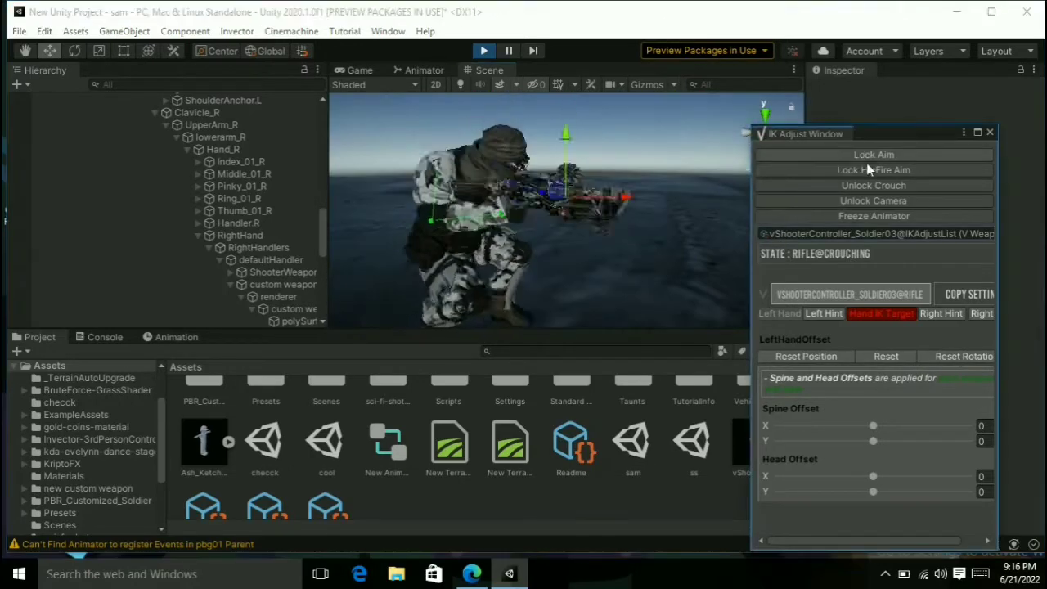
Unlock the crouch and lock the hip-fire aim to check the standing aim pose.
click(859, 187)
right_drag(696, 221, 475, 234)
click(855, 170)
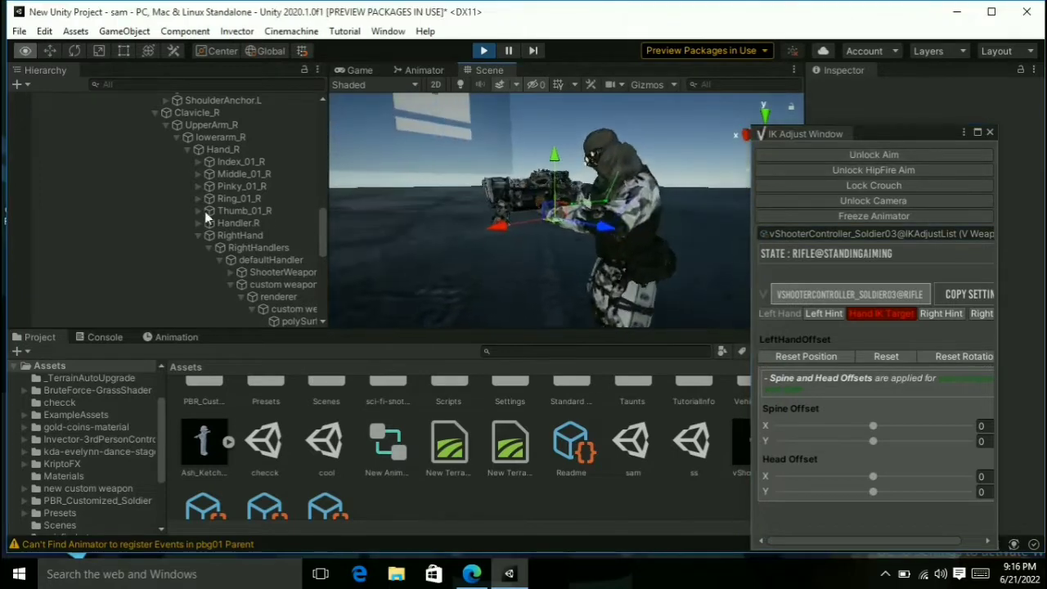
Unlock the aim and the camera, and close the IK Adjust Window.
click(917, 158)
click(893, 201)
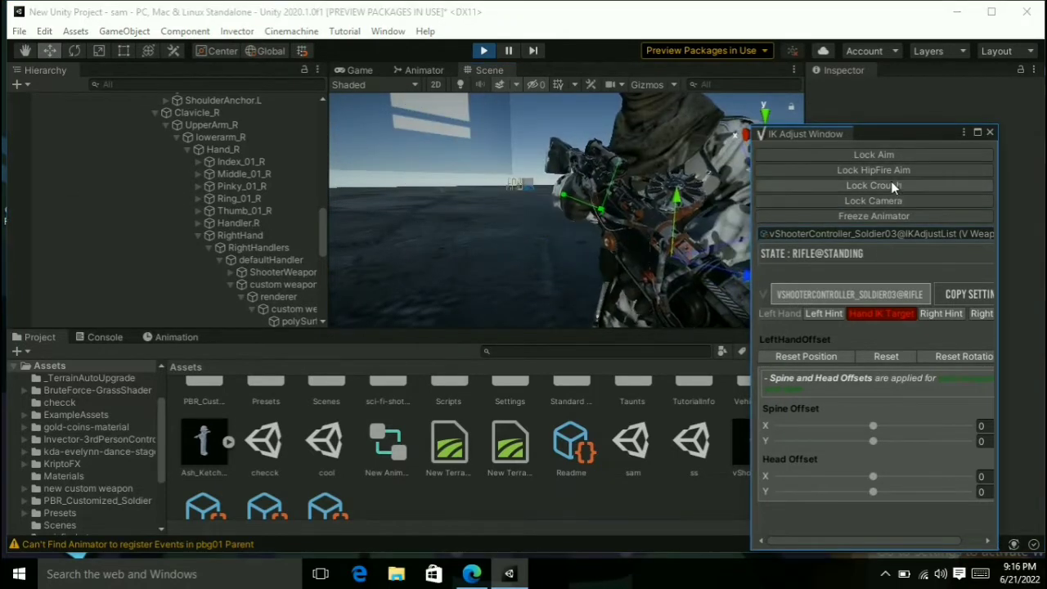
click(990, 132)
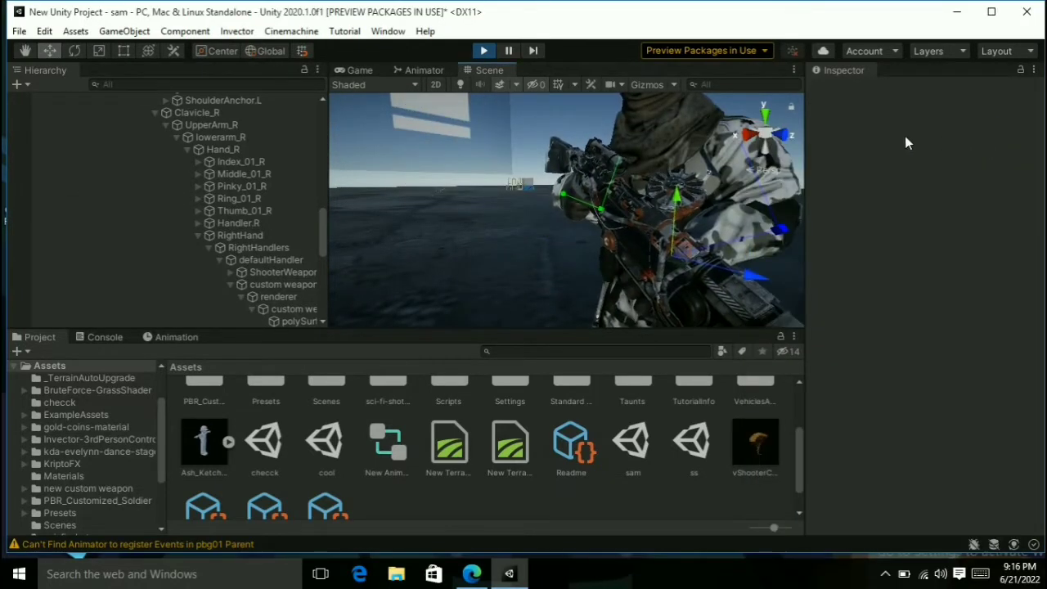
Restart Play mode and run the soldier to the custom weapon to pick it up.
click(484, 51)
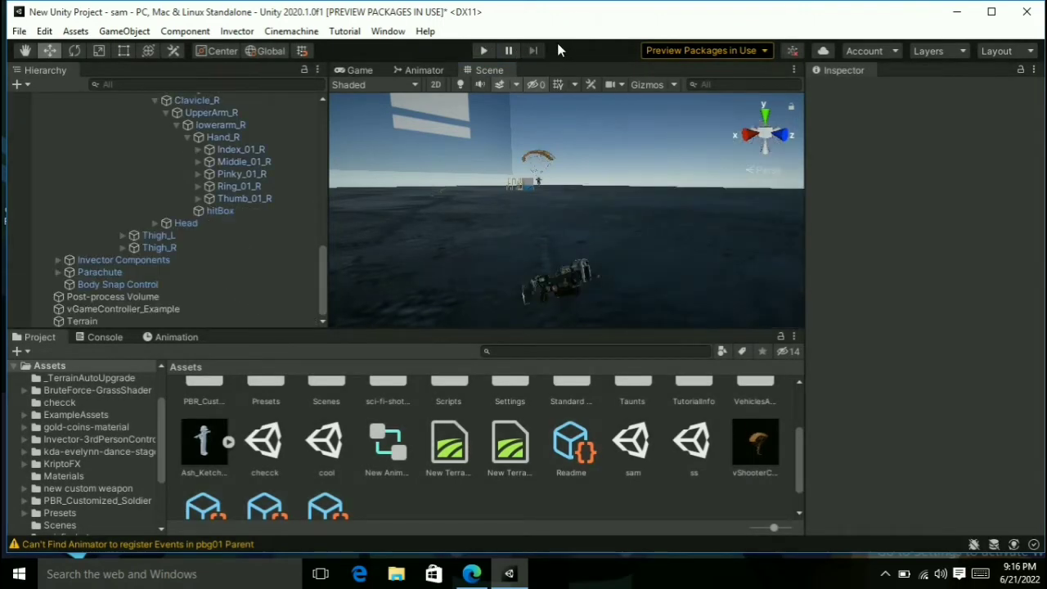
click(485, 51)
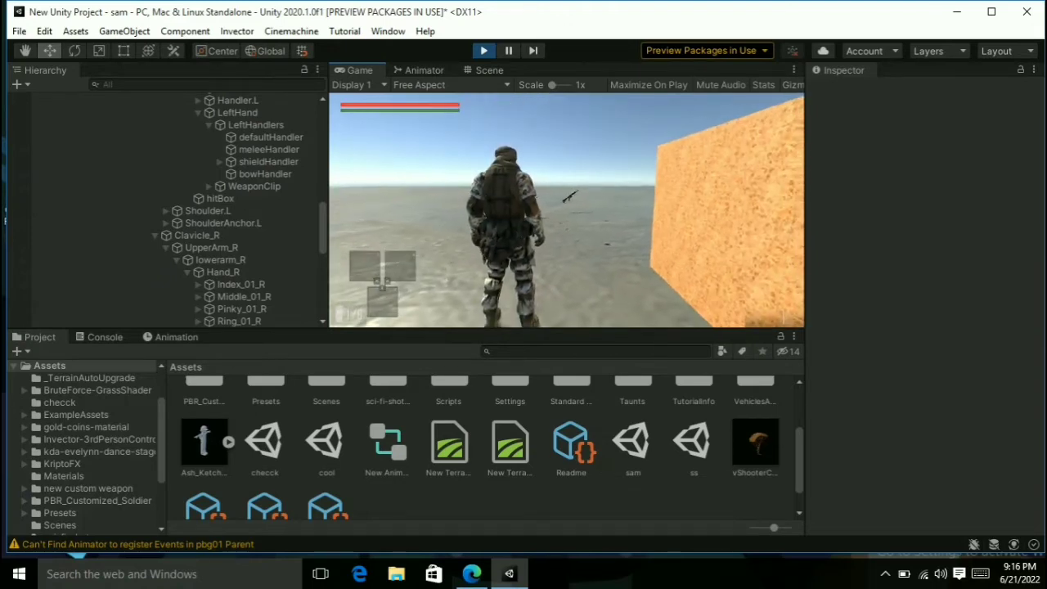
key(shift+w)
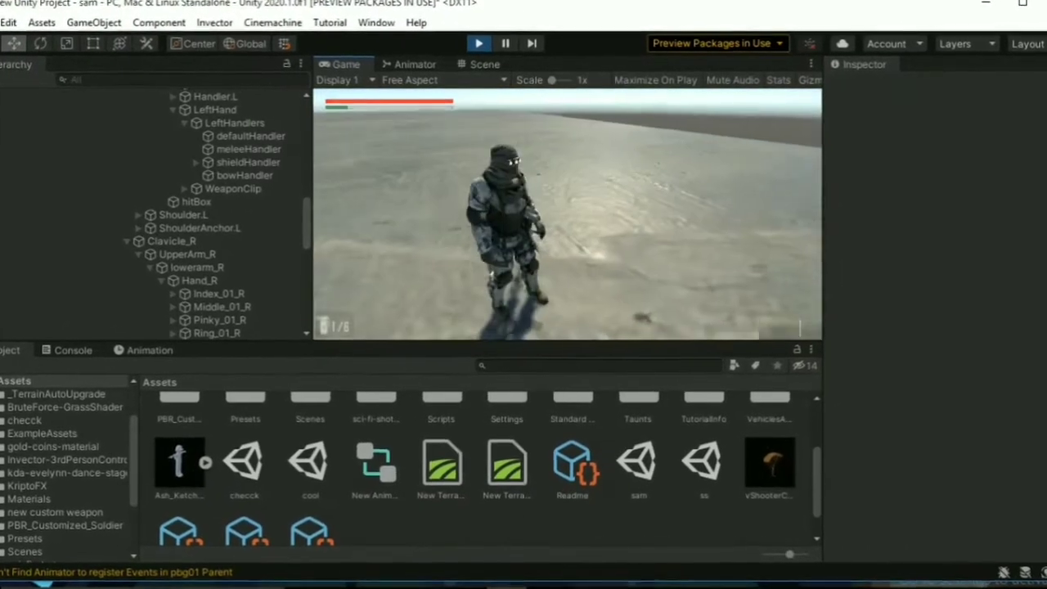
key(e)
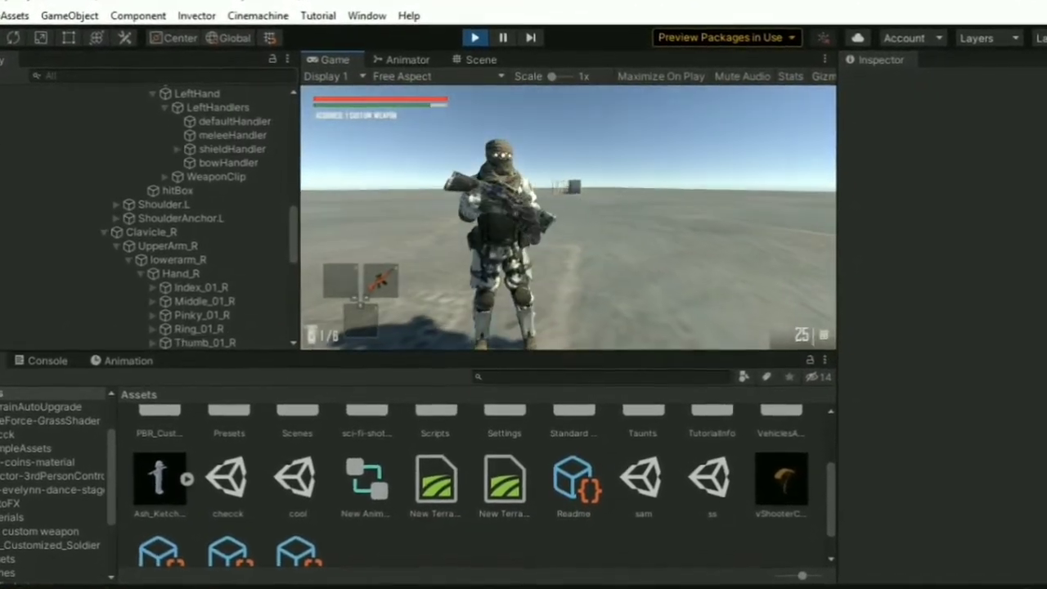
Aim the custom weapon and crouch with the soldier to test the adjusted hand poses.
right_click(568, 216)
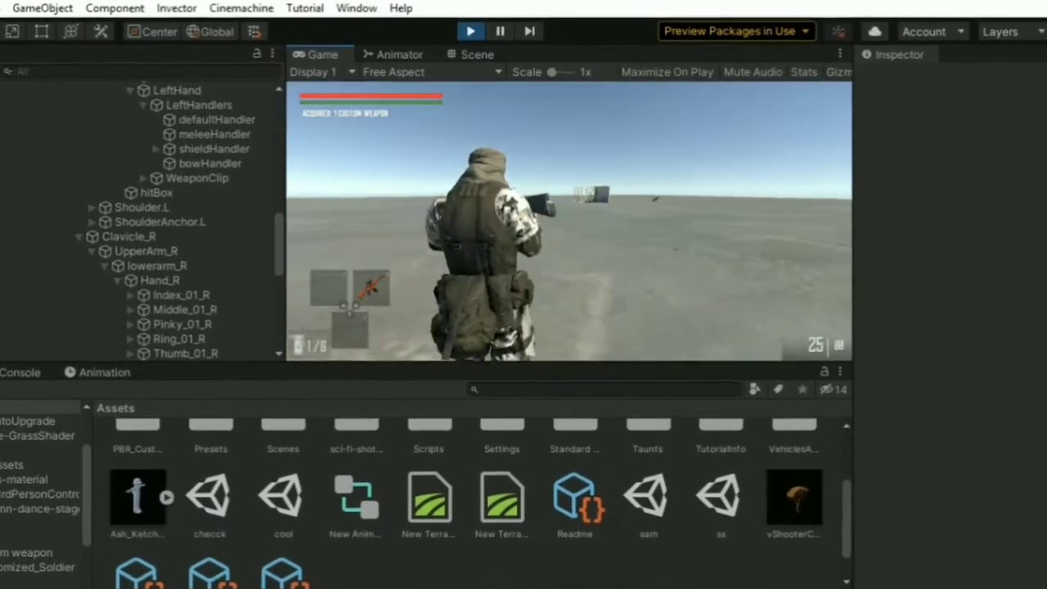
key(c)
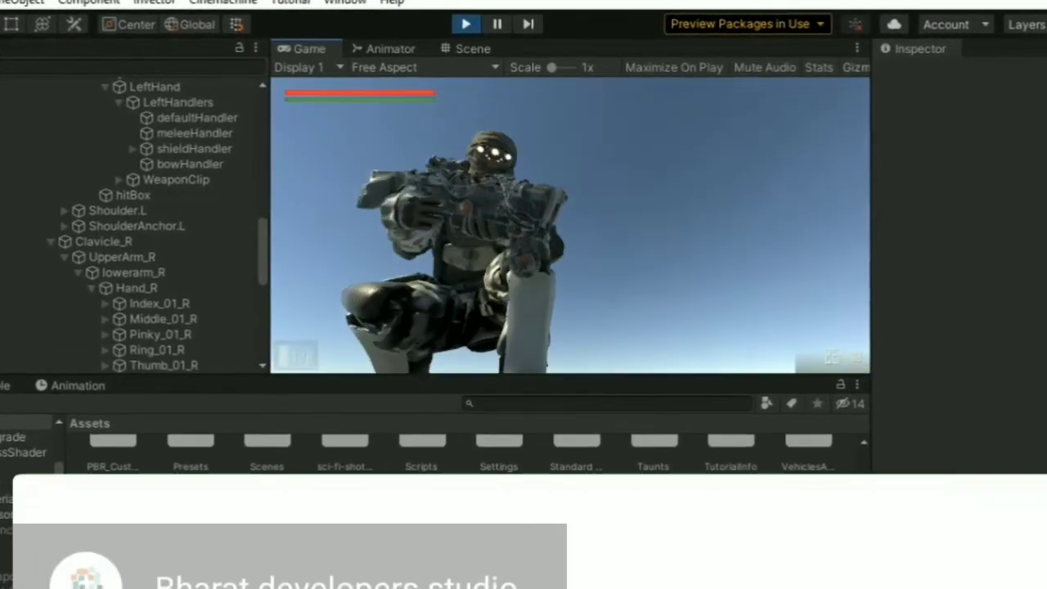